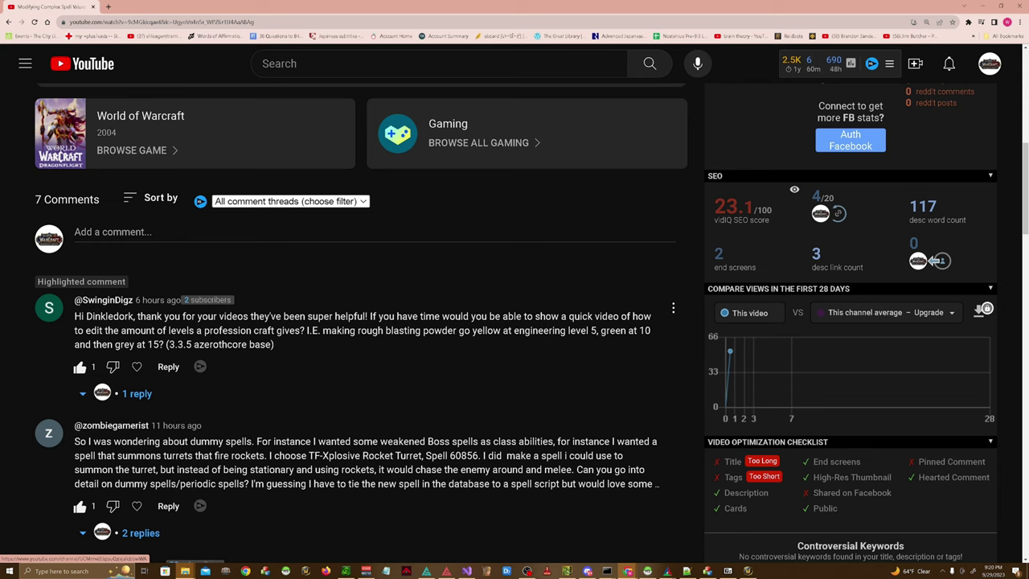
Step: Reread the first YouTube comment, highlighting its AzerothCore version mention
drag(81, 316, 282, 316)
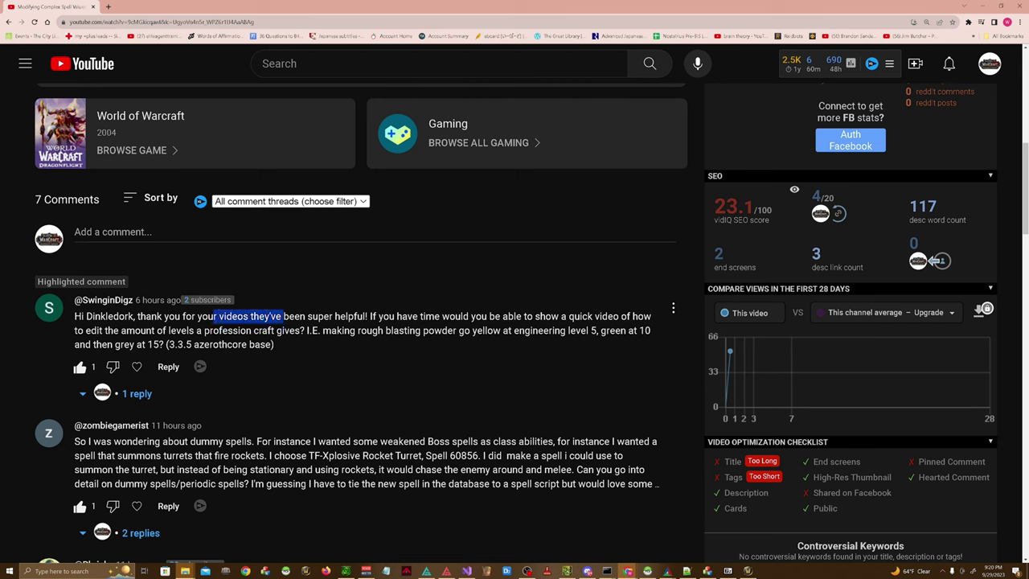
click(283, 317)
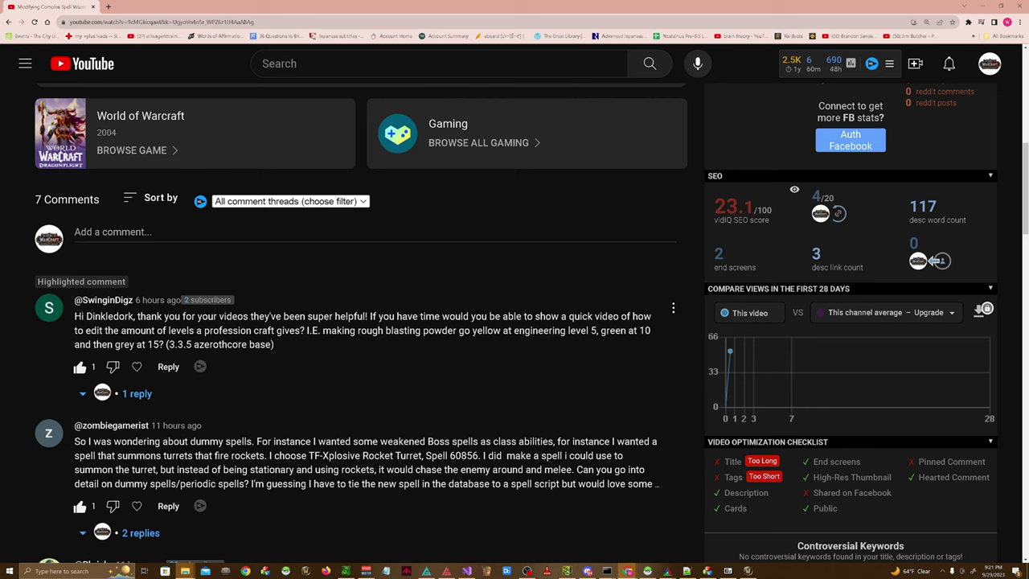
drag(187, 344, 247, 344)
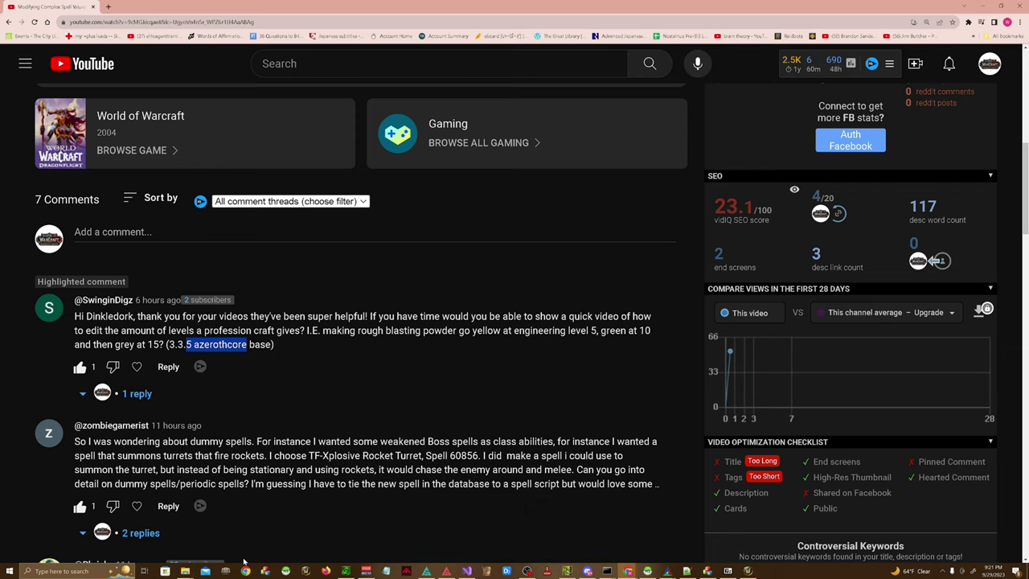
Step: Show the spell's Effects in WoW Spell Editor and select the created Item Type 4357
mouse_move(346, 571)
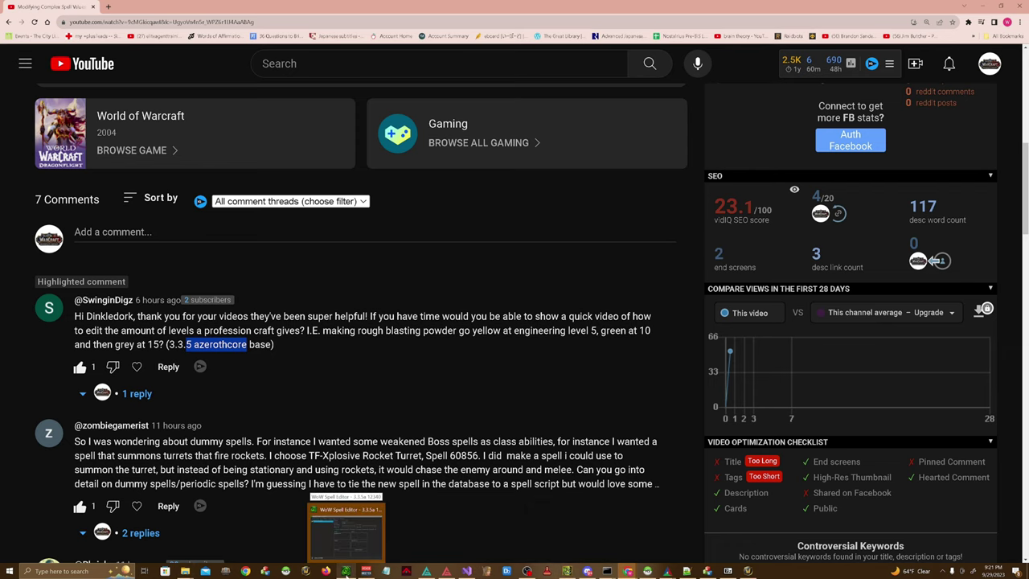
click(345, 571)
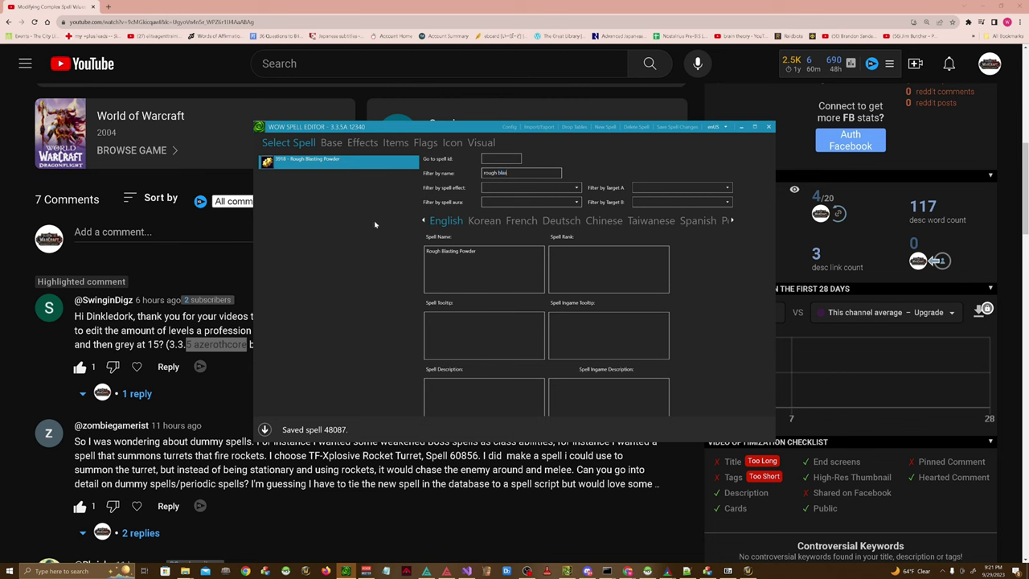
click(361, 145)
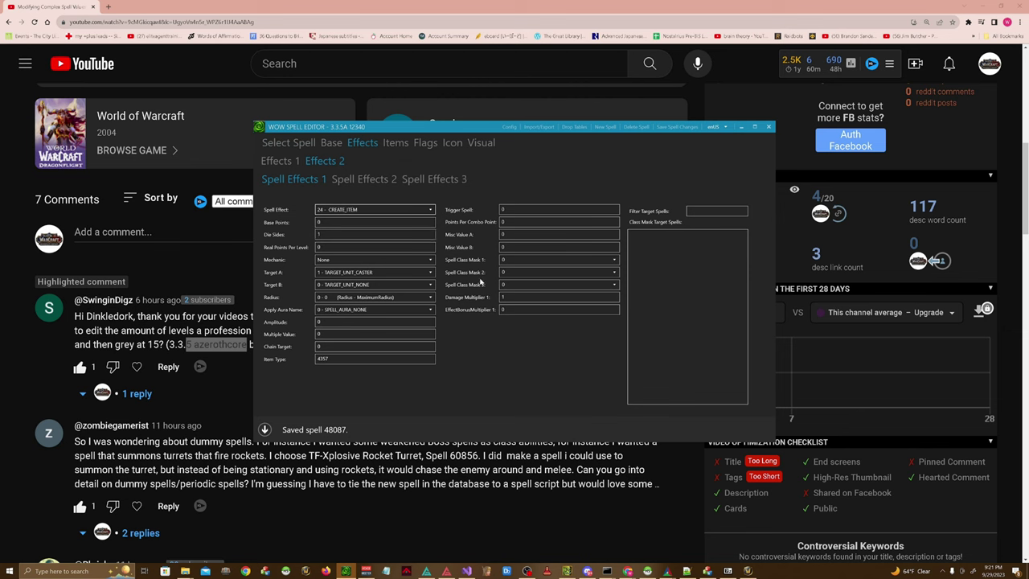
click(434, 360)
key(ctrl+a)
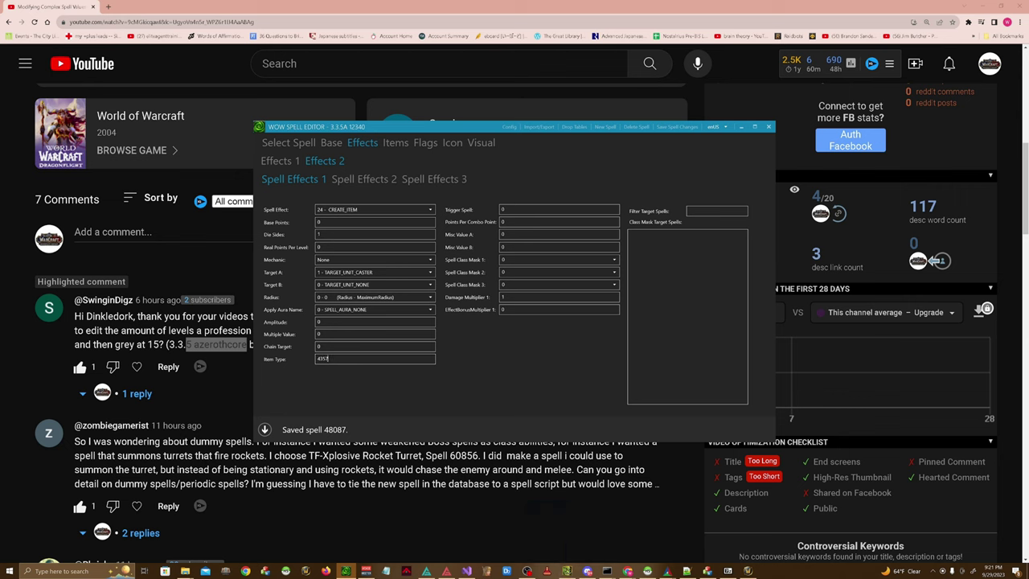
key(alt+Tab)
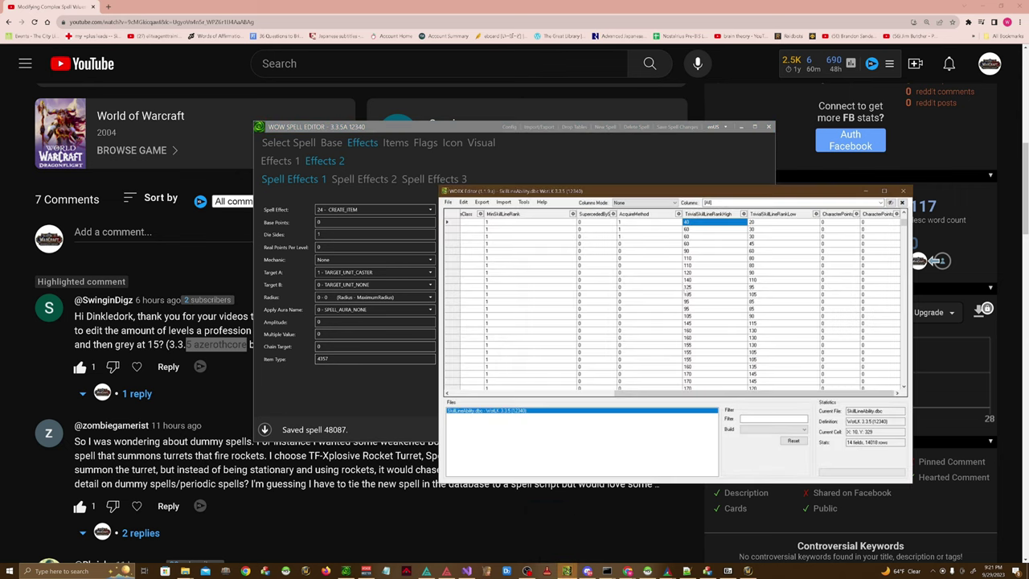
Step: Open the dbc folder and cancel a rename of SkillLineAbility.dbc
mouse_move(184, 570)
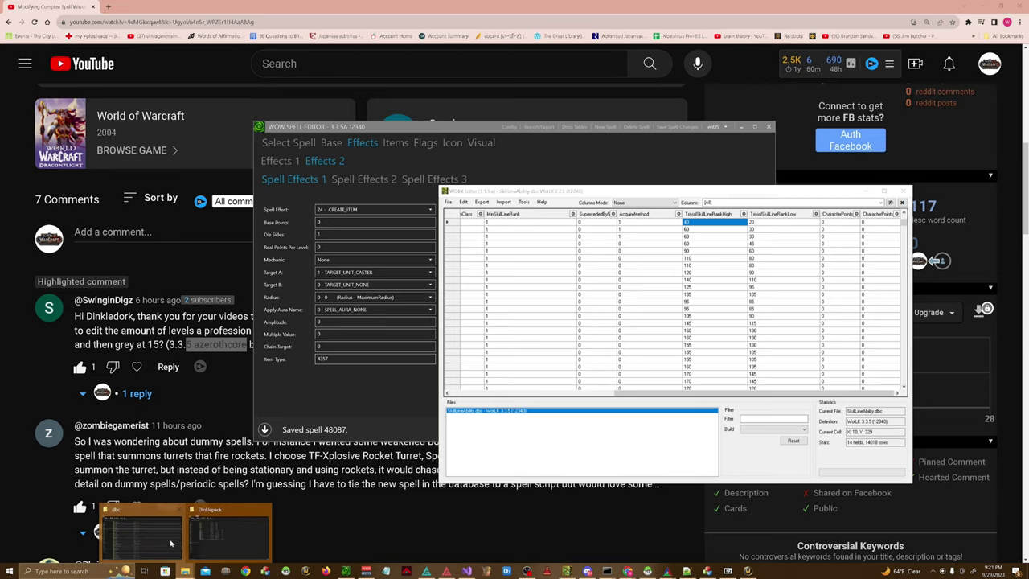
click(141, 535)
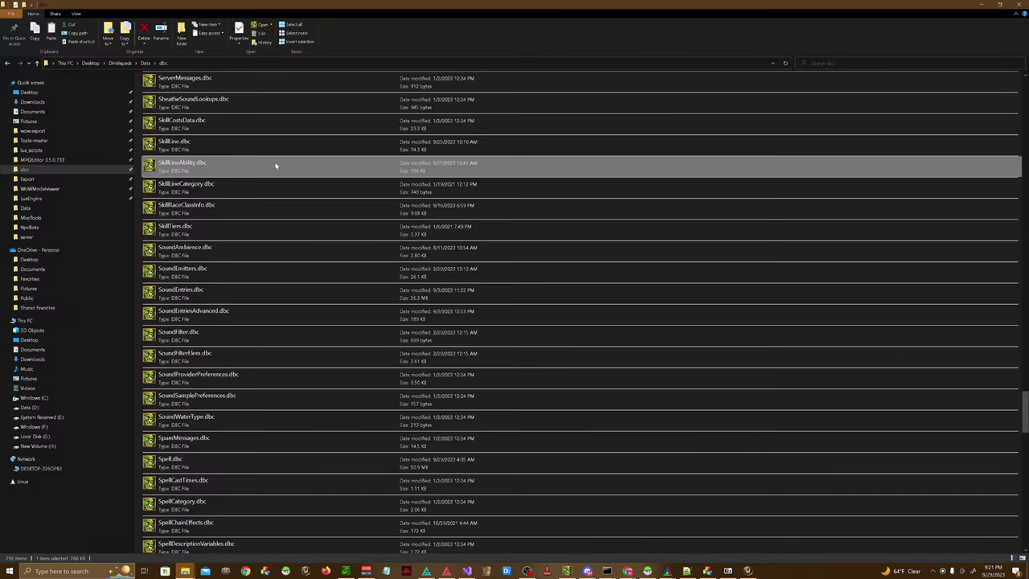
key(F2)
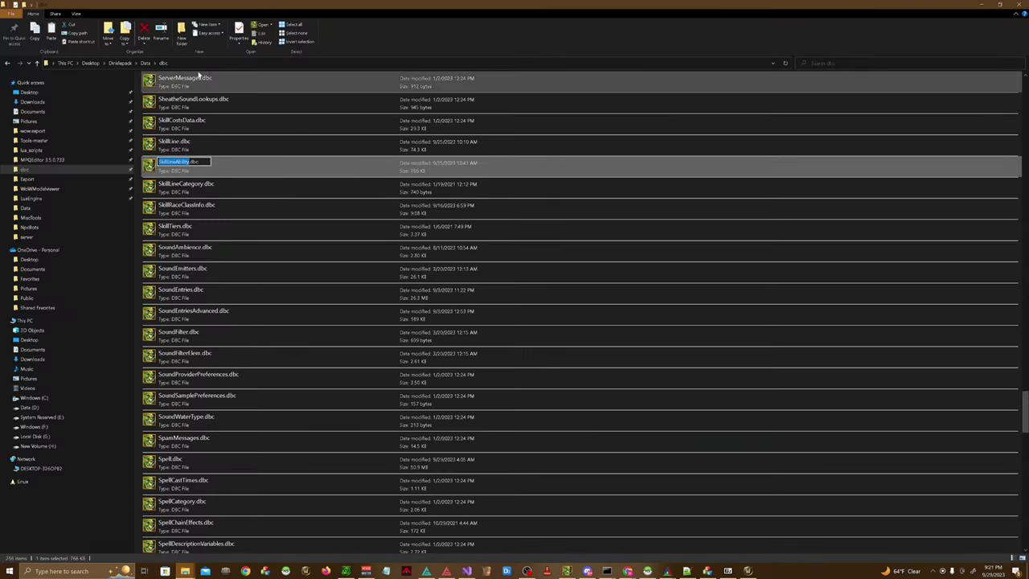
click(422, 228)
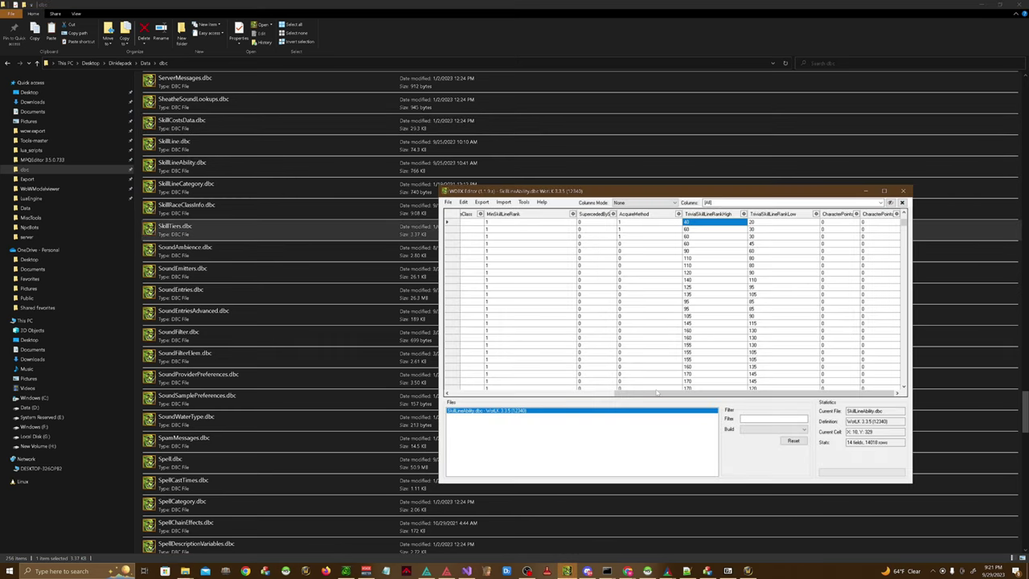
Step: Scroll the grid left and step along row 2413 from SkillLine 202 to ExcludeRace
drag(676, 393, 512, 393)
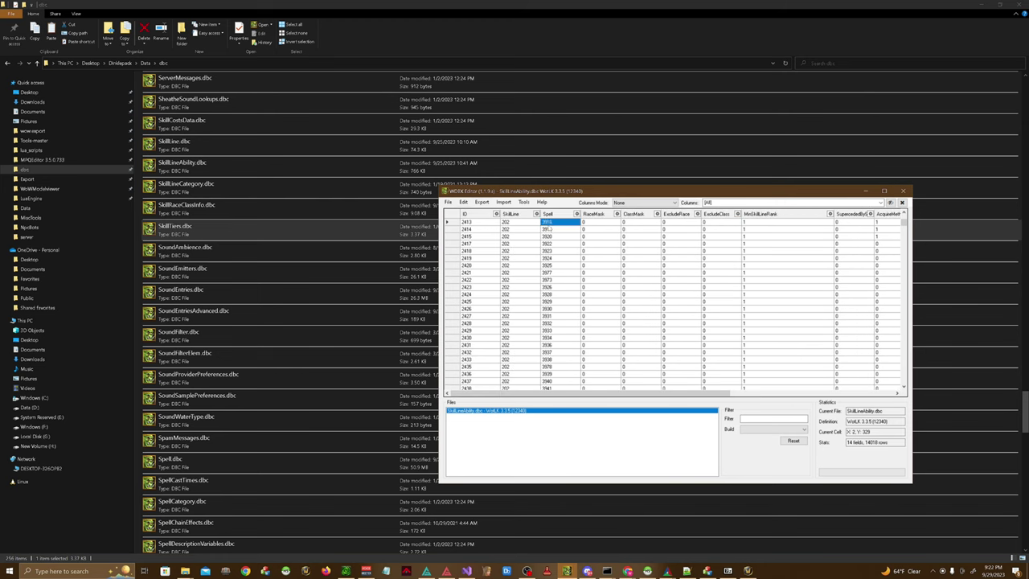
key(Left)
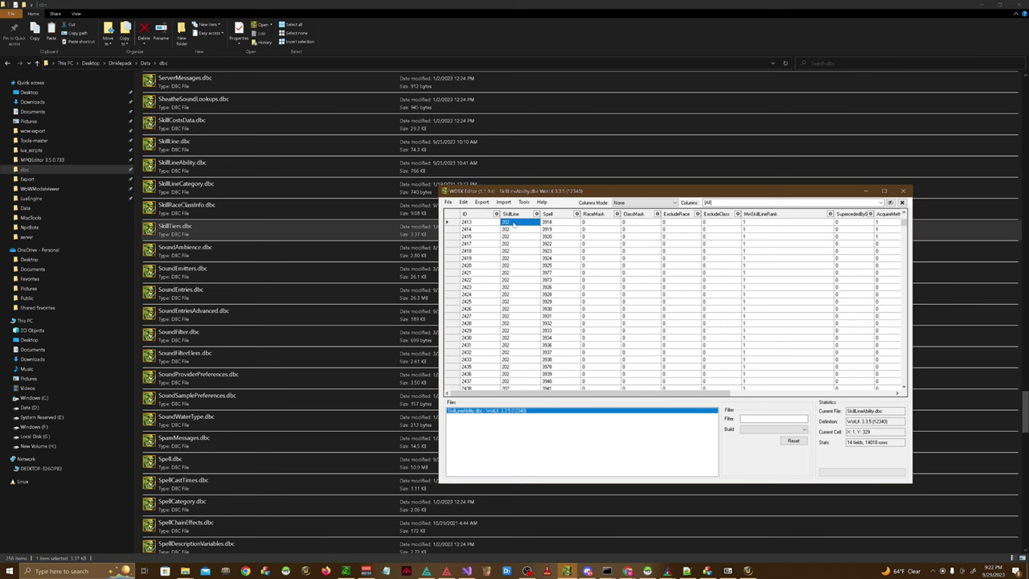
key(Right)
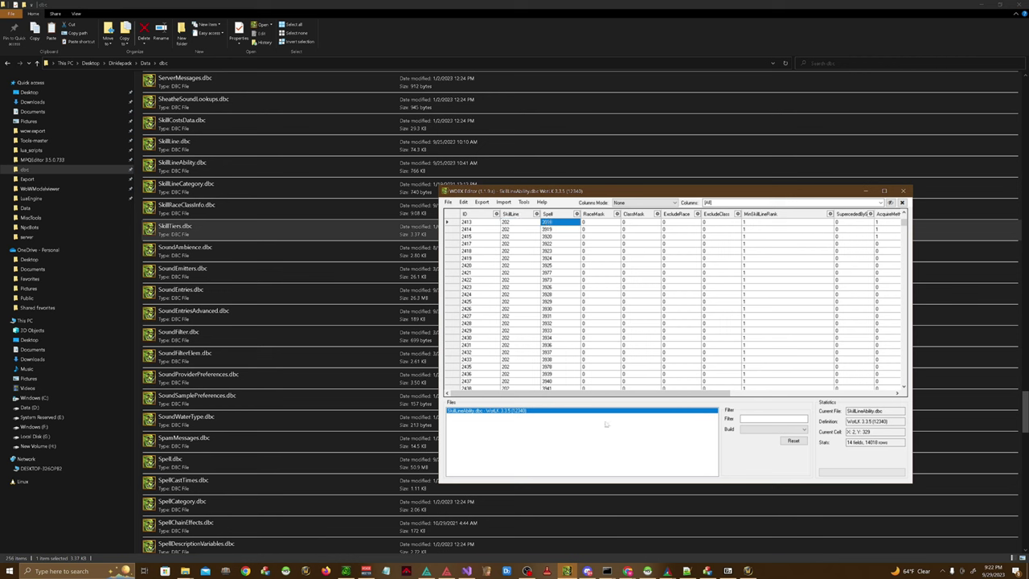
key(Right)
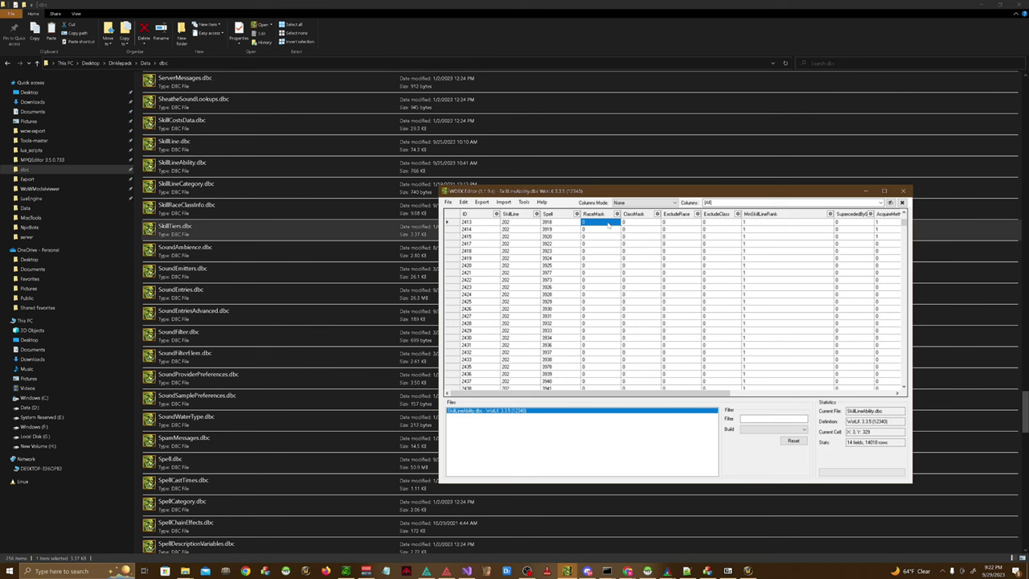
click(635, 224)
click(678, 226)
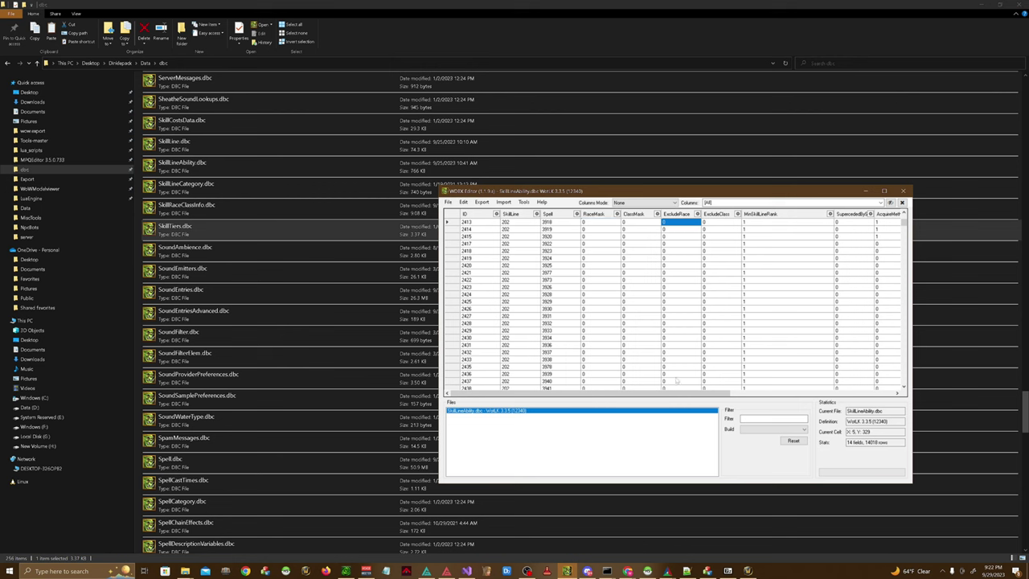
Step: Scroll right through the first row's MinSkillLineRank, SupercededBySpell and AcquireMethod fields
drag(664, 394, 700, 355)
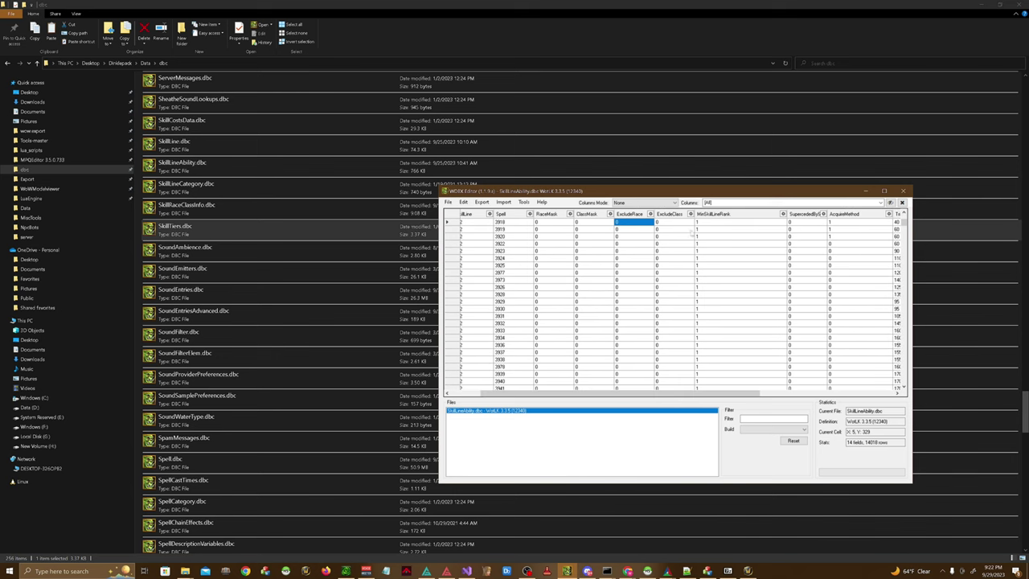
scroll(667, 322, right, 3)
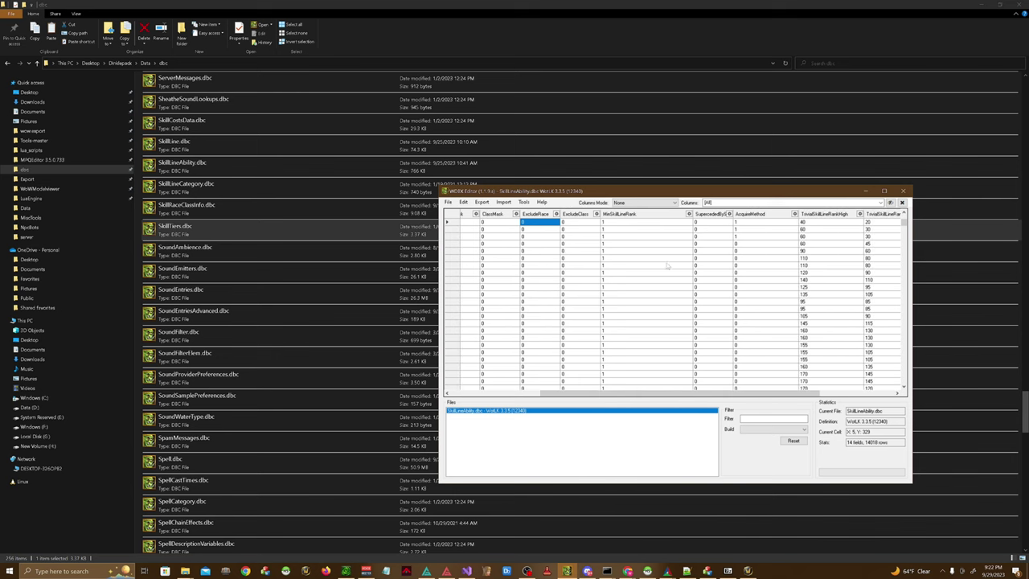
click(625, 225)
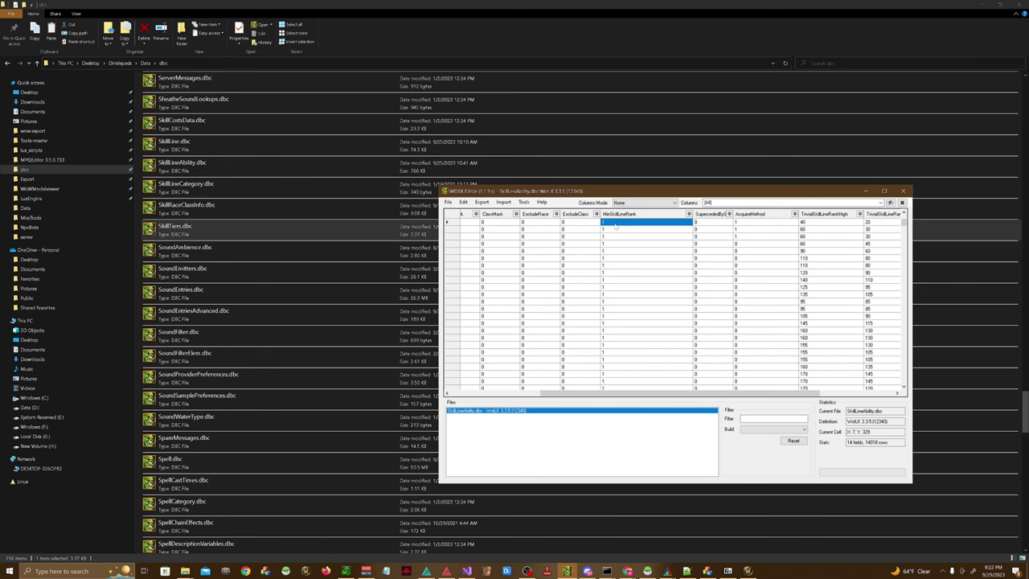
click(706, 226)
click(728, 236)
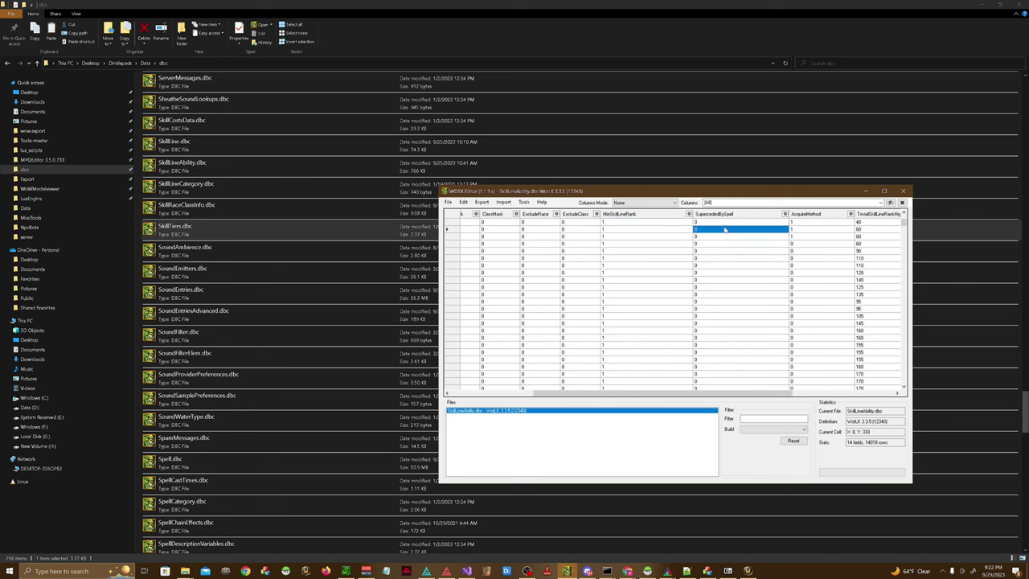
click(722, 228)
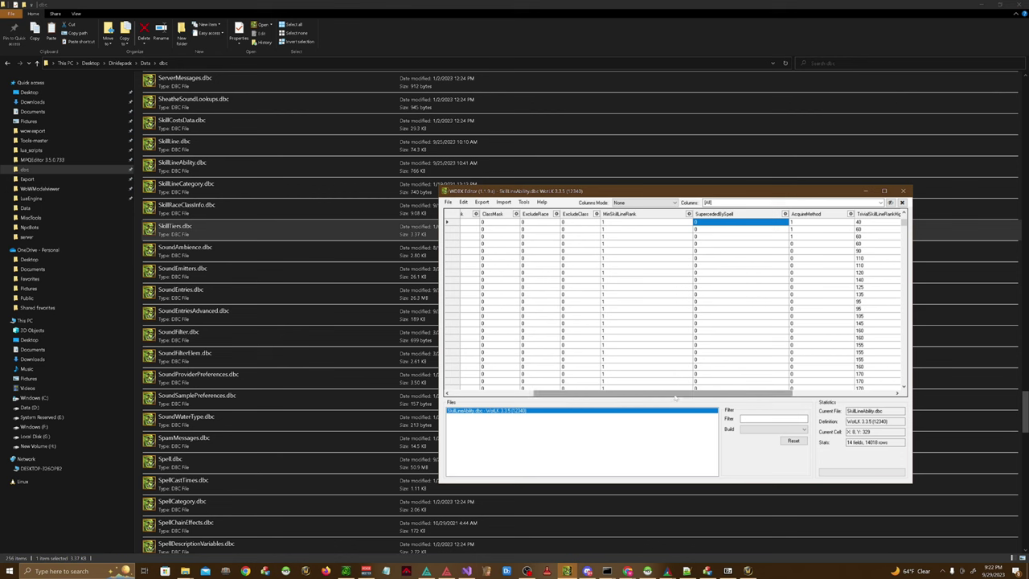
drag(679, 394, 753, 394)
click(718, 219)
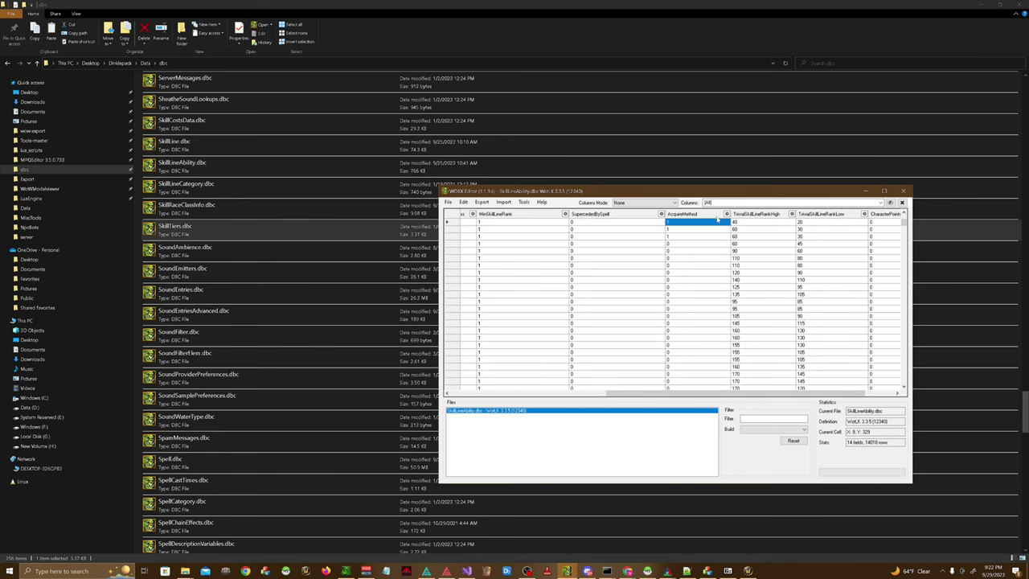
Step: Enter 40 as the first row's TrivialSkillLineRankHigh and check its TrivialSkillLineRankLow of 20
key(Right)
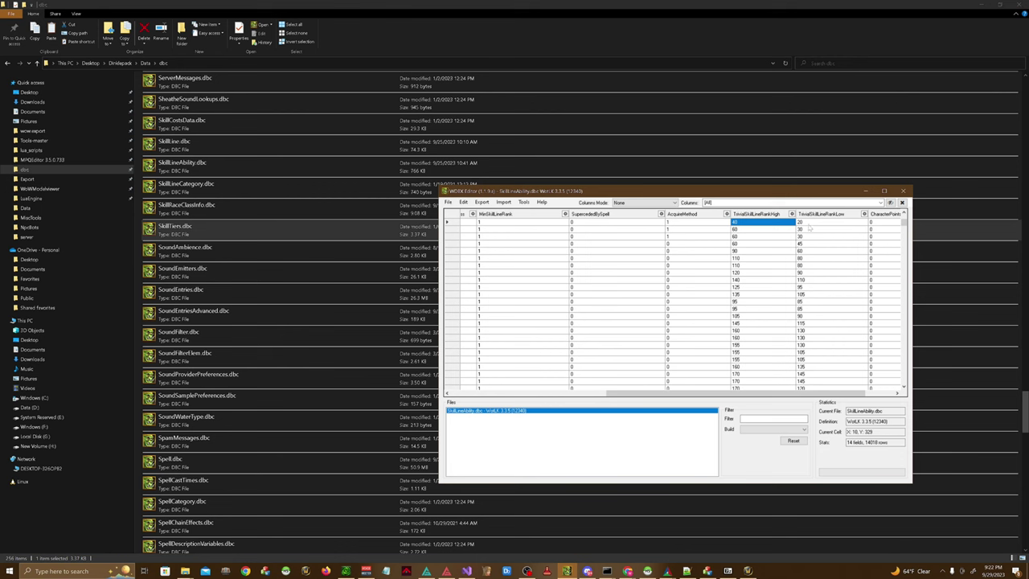
text(40)
key(Right)
key(Left)
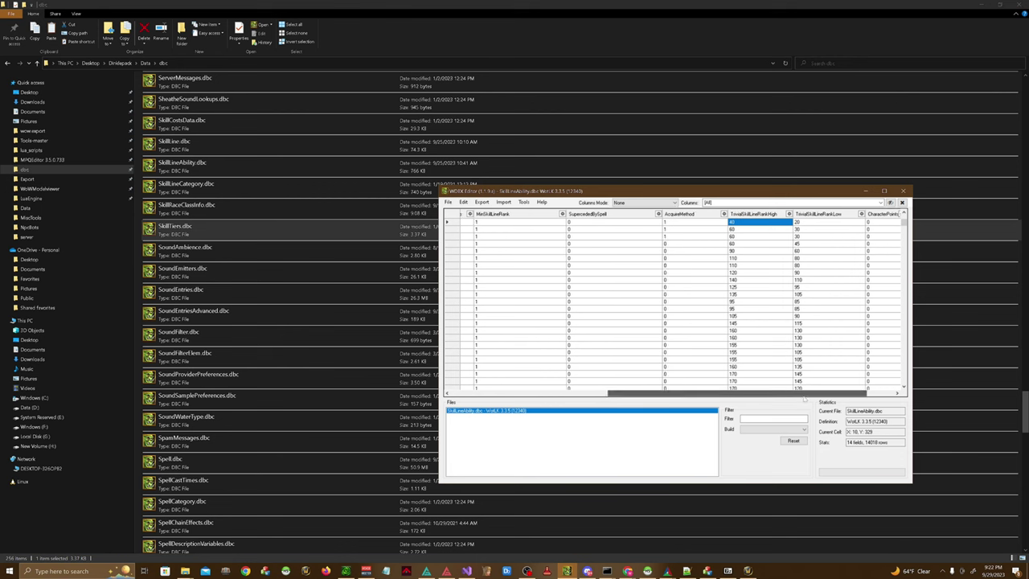
drag(801, 392, 829, 392)
click(765, 224)
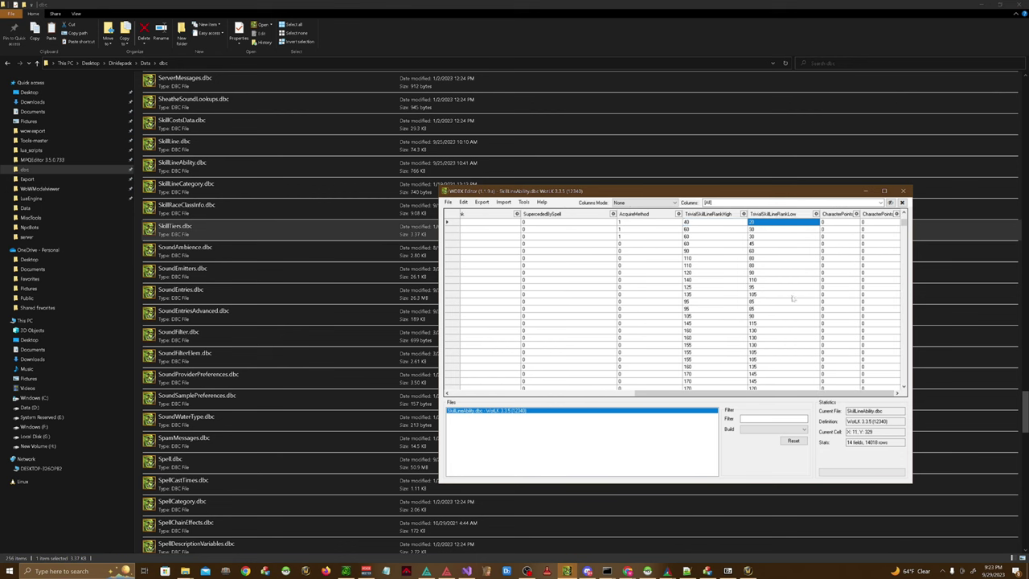
click(757, 222)
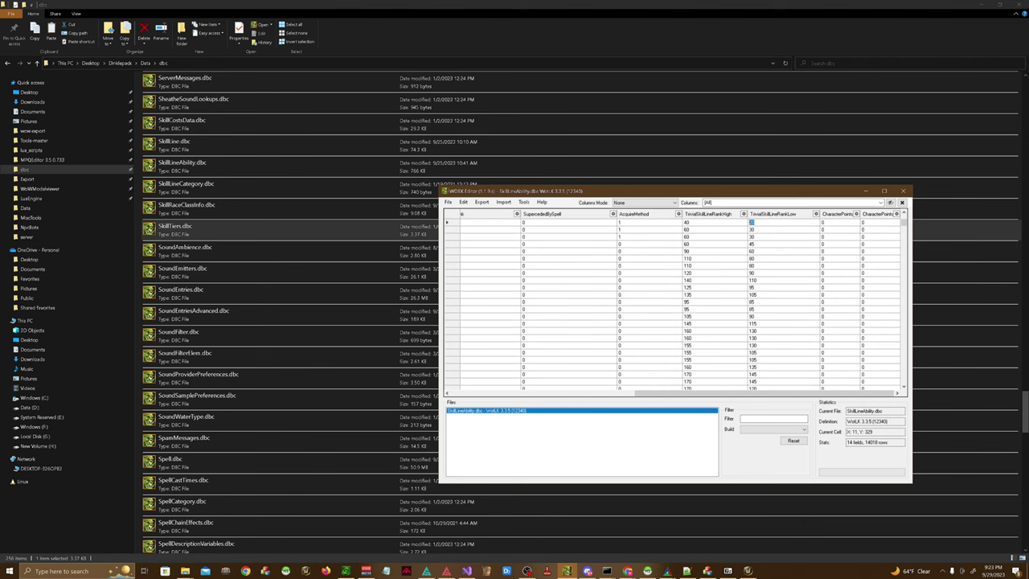
click(704, 223)
click(688, 223)
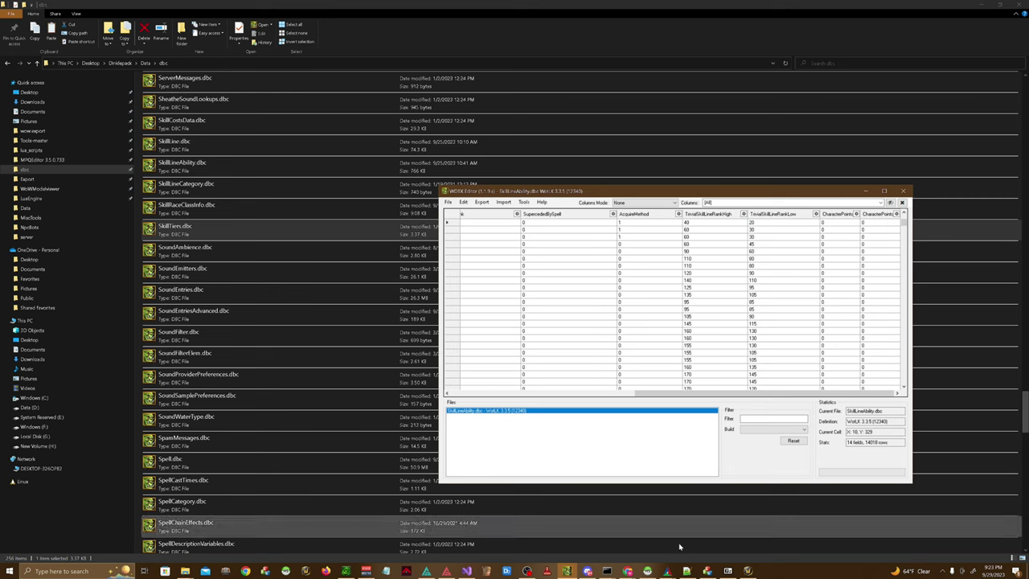
Step: Reread the comment asking for yellow at 5, green at 10, grey at 15, then return to the game
click(627, 571)
click(664, 545)
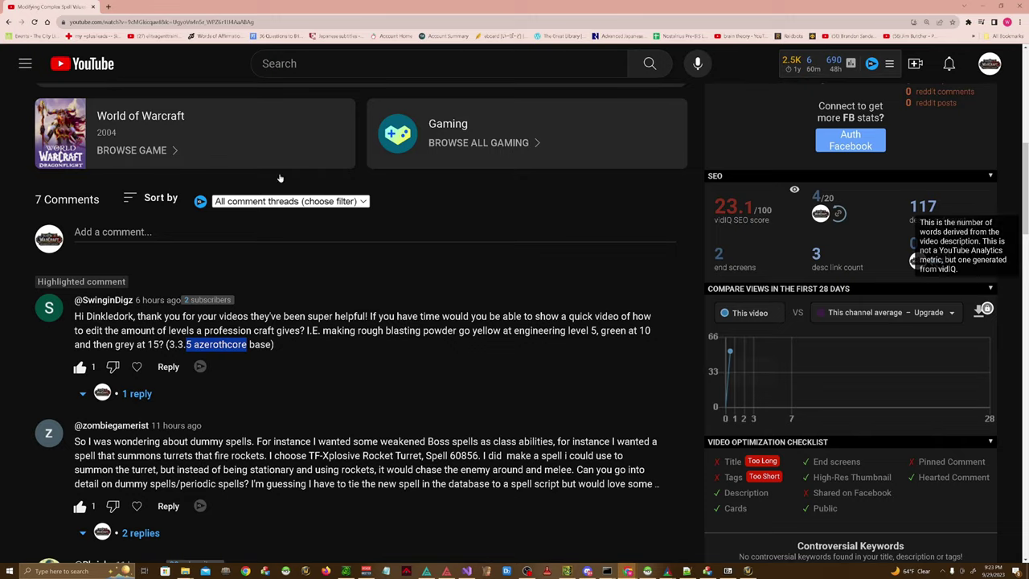
click(619, 349)
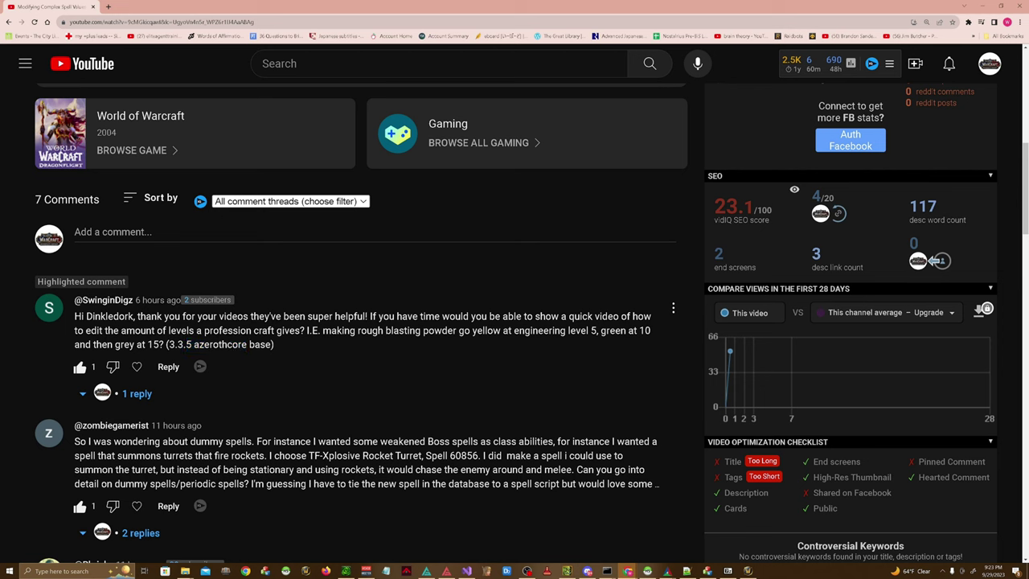
drag(457, 330, 598, 330)
drag(530, 330, 598, 330)
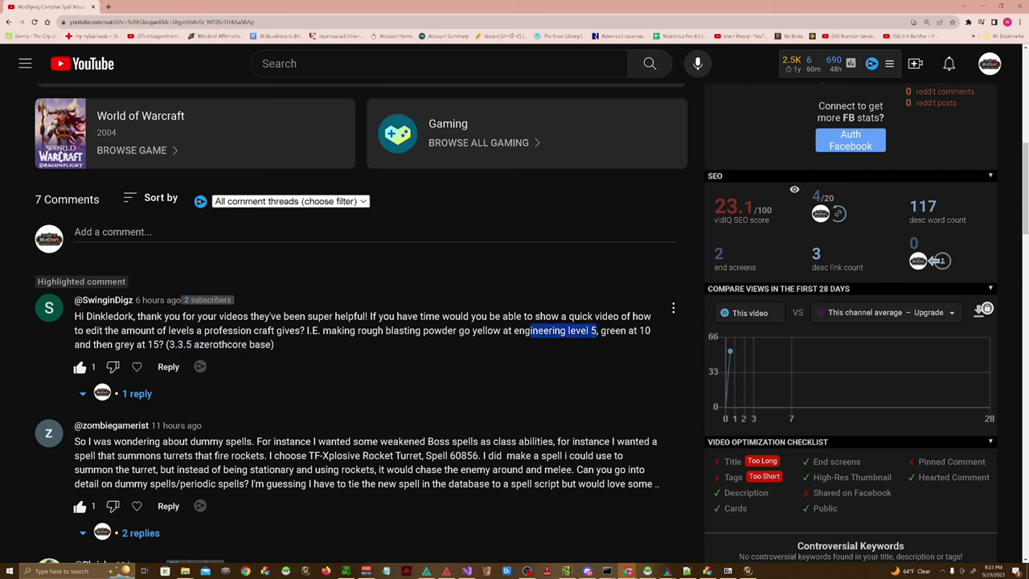
triple_click(659, 331)
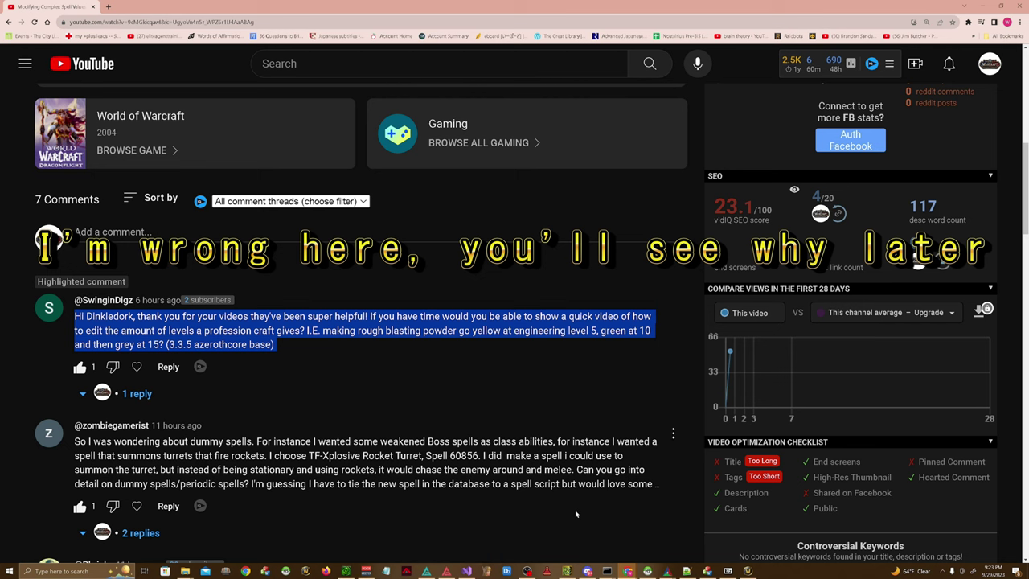
double_click(487, 331)
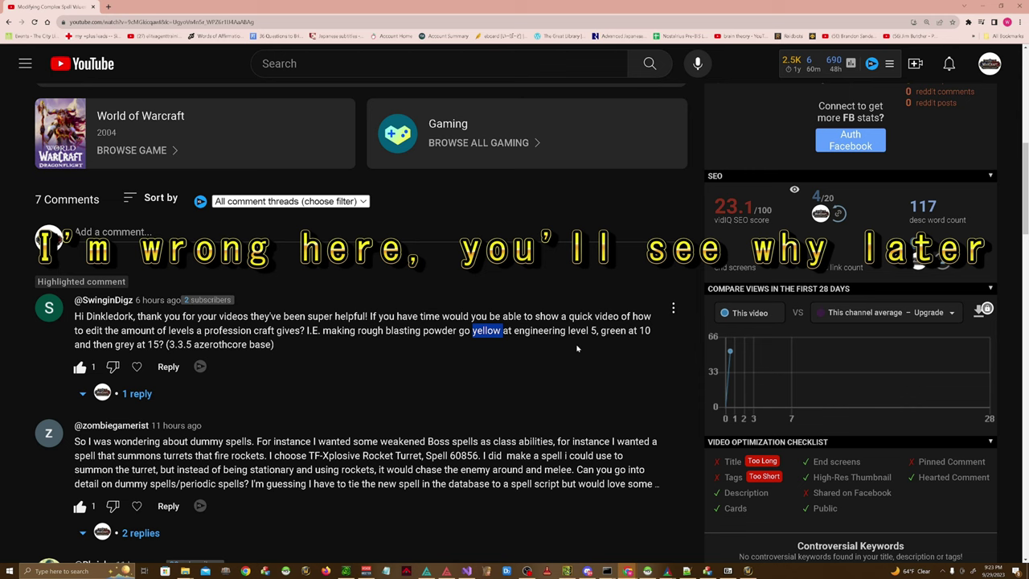
key(alt+Tab)
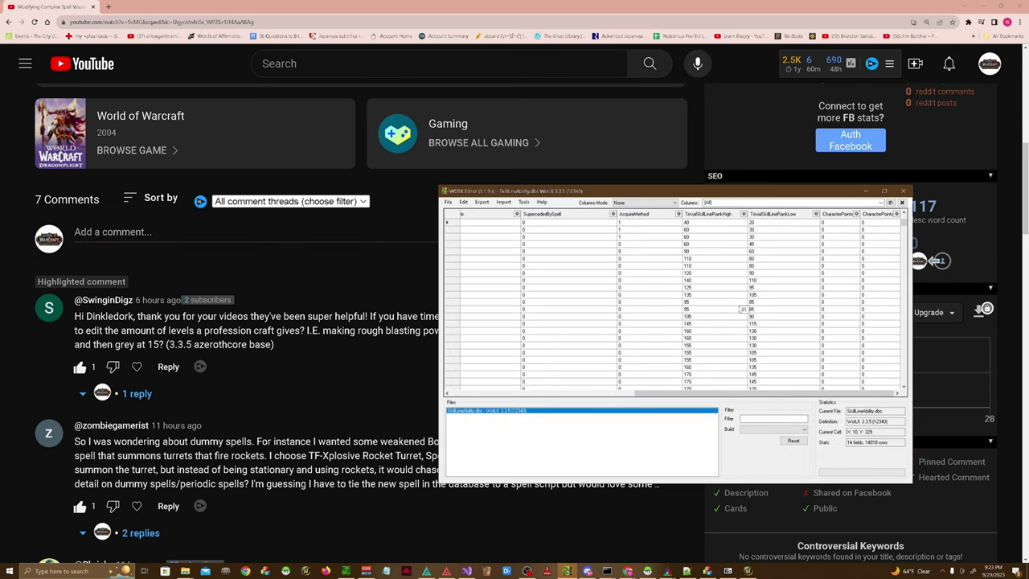
key(alt+Tab)
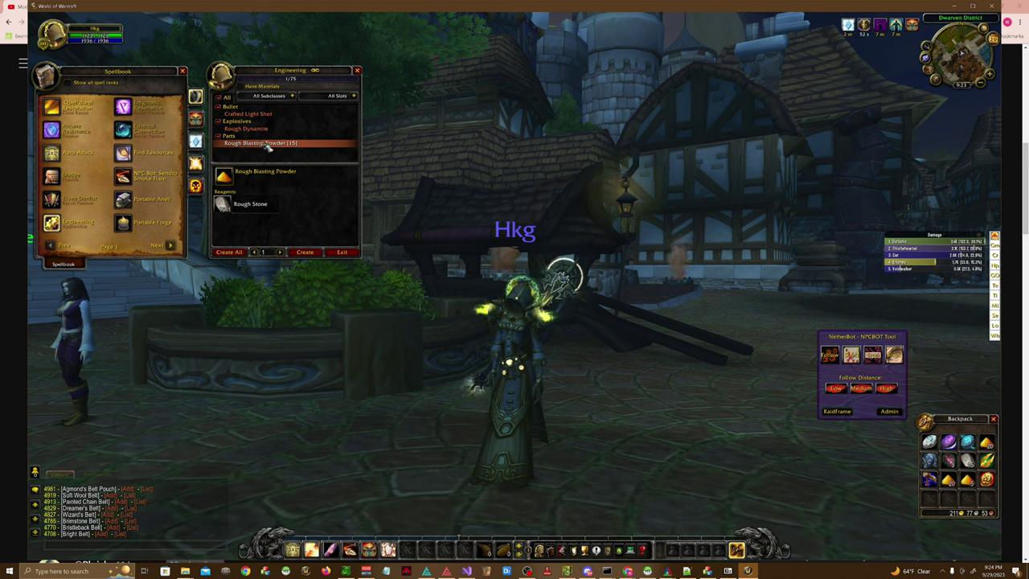
Step: Set Engineering skill to 20 with a .setskill 202 chat command
click(35, 533)
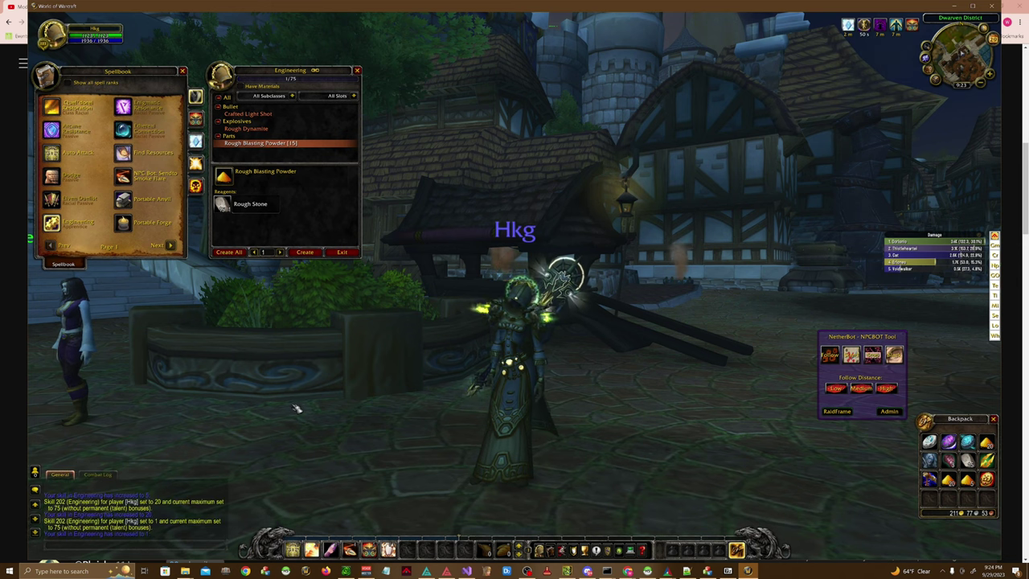
key(Return)
text(asetskil)
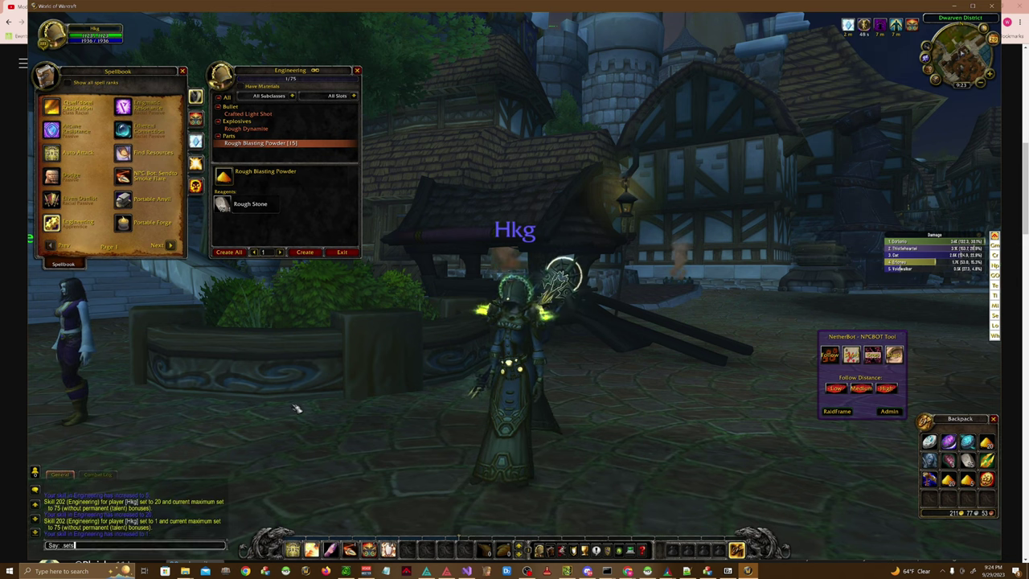
text(l 20)
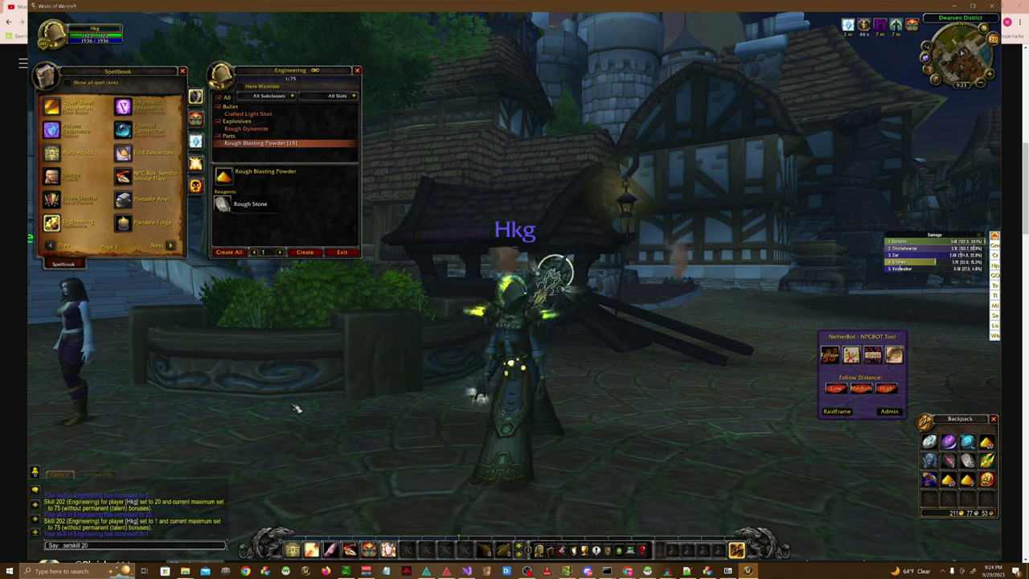
key(BackSpace)
key(BackSpace)
text(202 20)
key(Return)
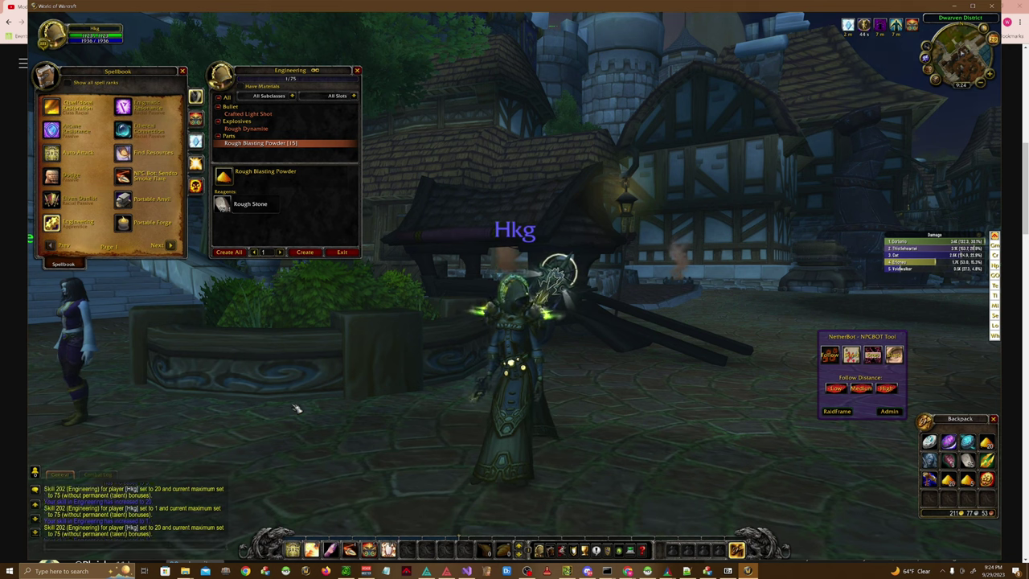
Step: Raise Engineering to 30, then 40, with .setskill 202, watching the recipe colour change
key(Return)
text(.s)
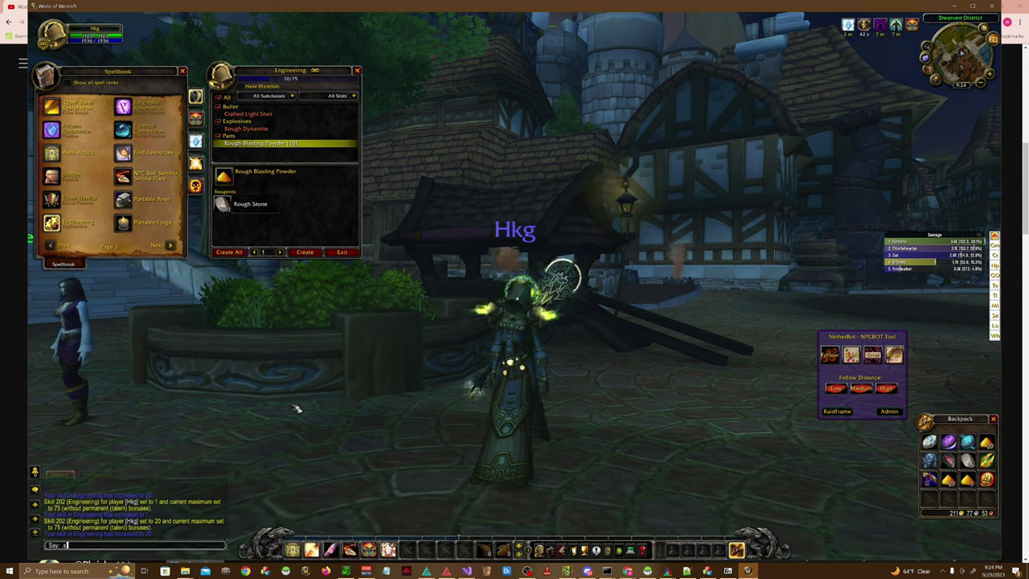
text(etskill 202 30)
key(Return)
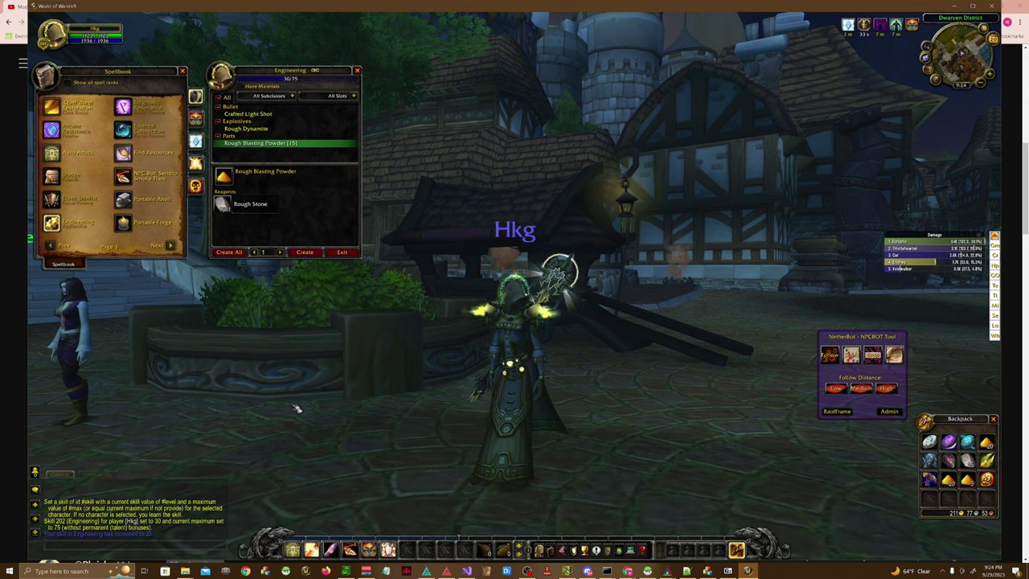
key(Return)
text(.sets)
text(kill 202 40)
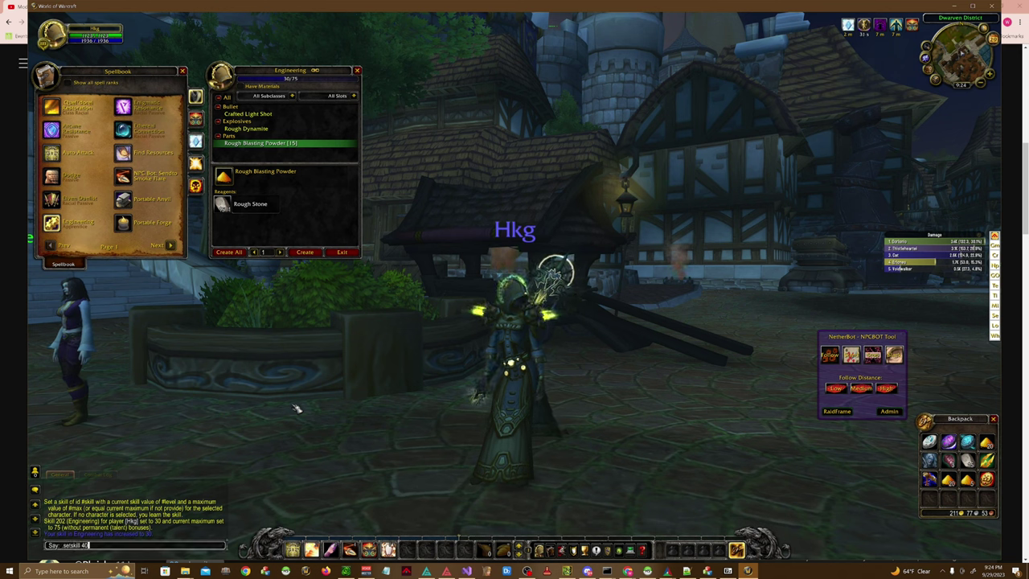
key(Return)
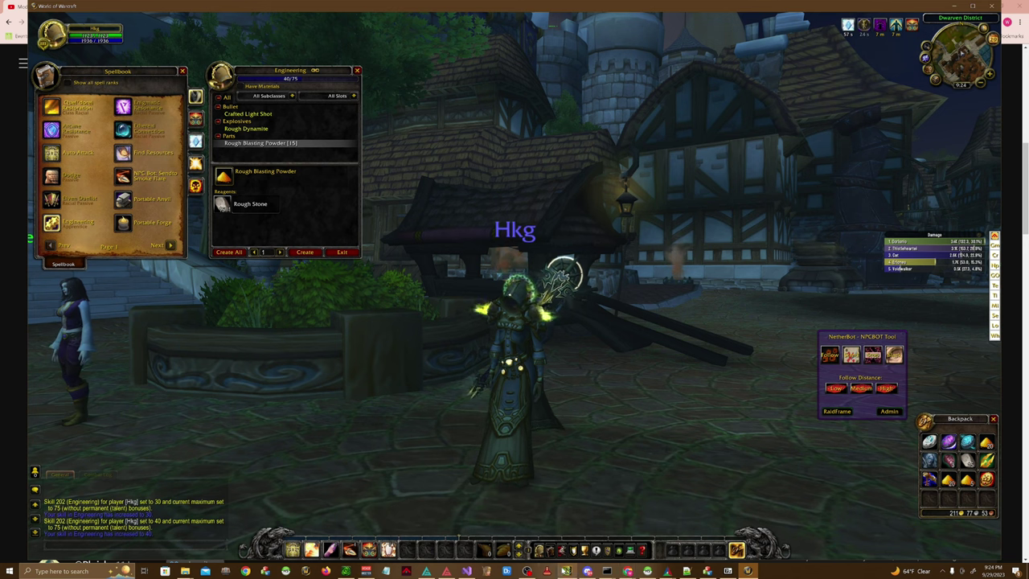
click(566, 571)
Step: Edit the first row's TrivialSkillLineRankLow value, then recheck the YouTube request
click(750, 222)
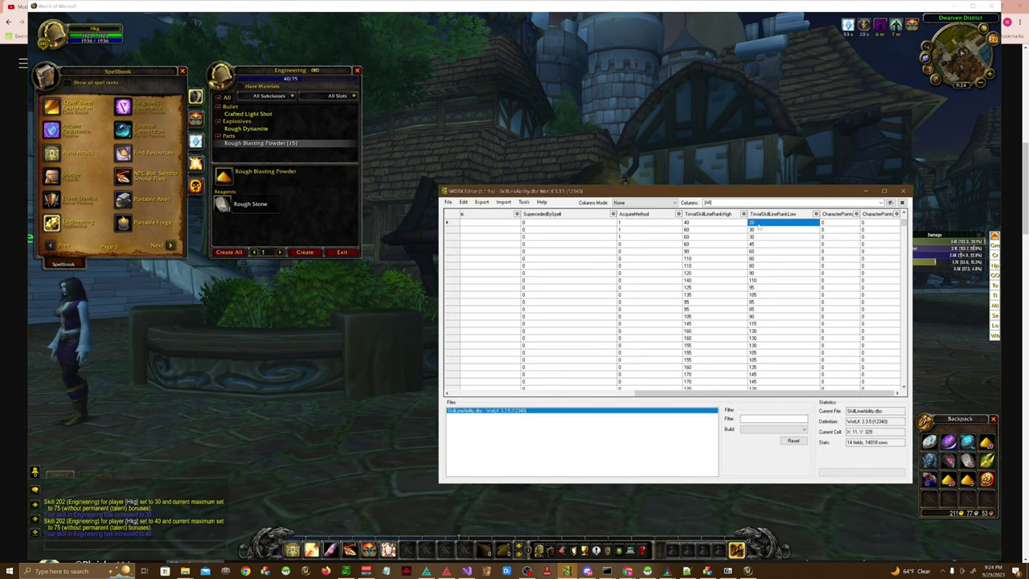
text(20)
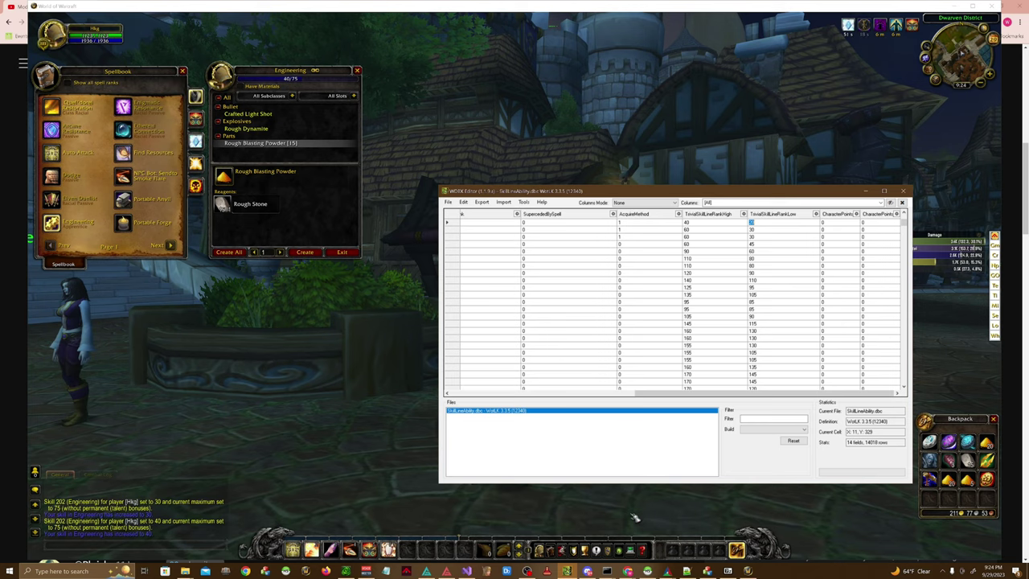
click(514, 537)
mouse_move(627, 570)
click(672, 531)
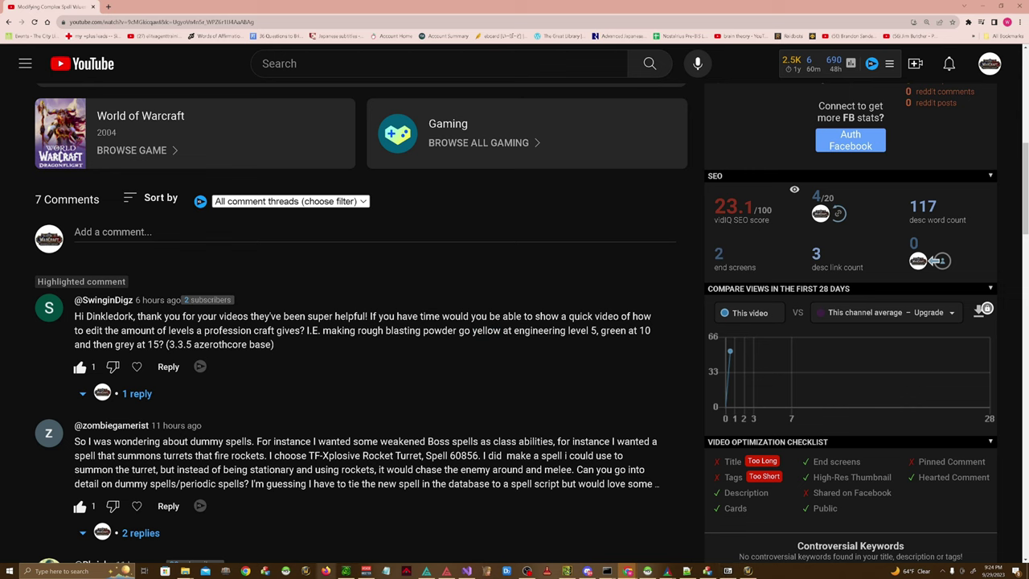
click(566, 571)
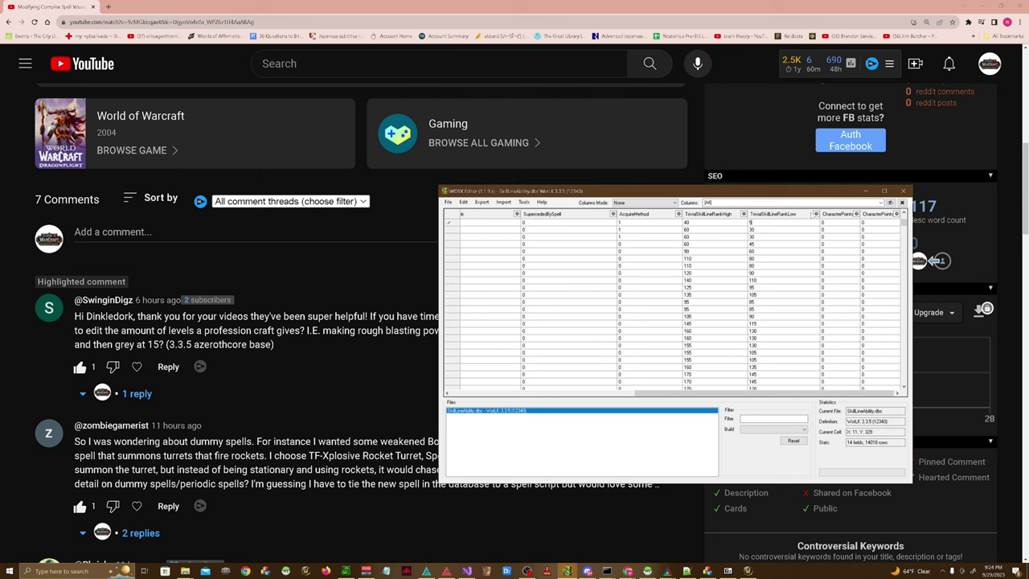
Step: Set the first row's TrivialSkillLineRankHigh to 15
click(715, 224)
text(1)
text(5)
key(Return)
key(Down)
key(Down)
key(Down)
key(Down)
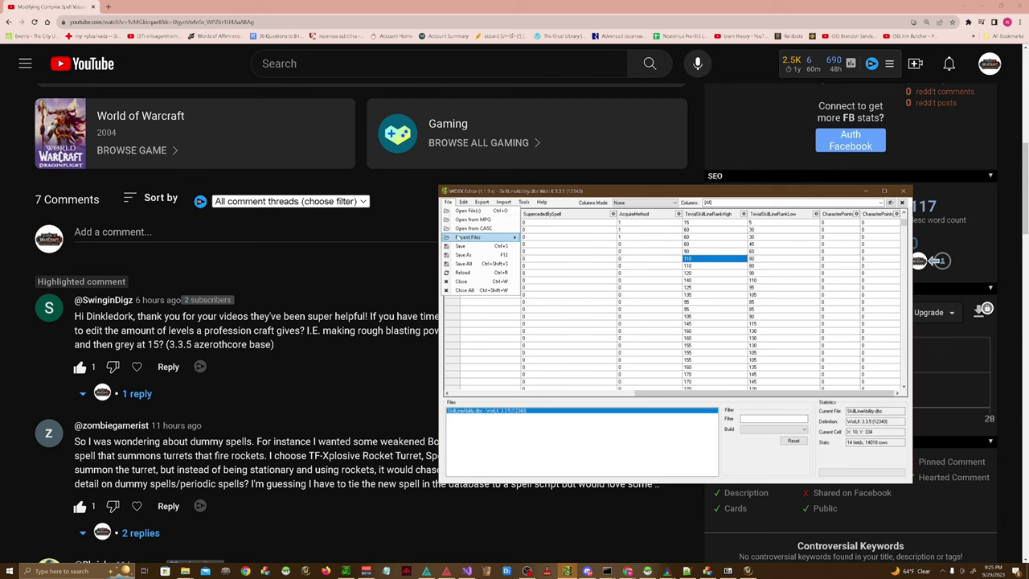
key(Escape)
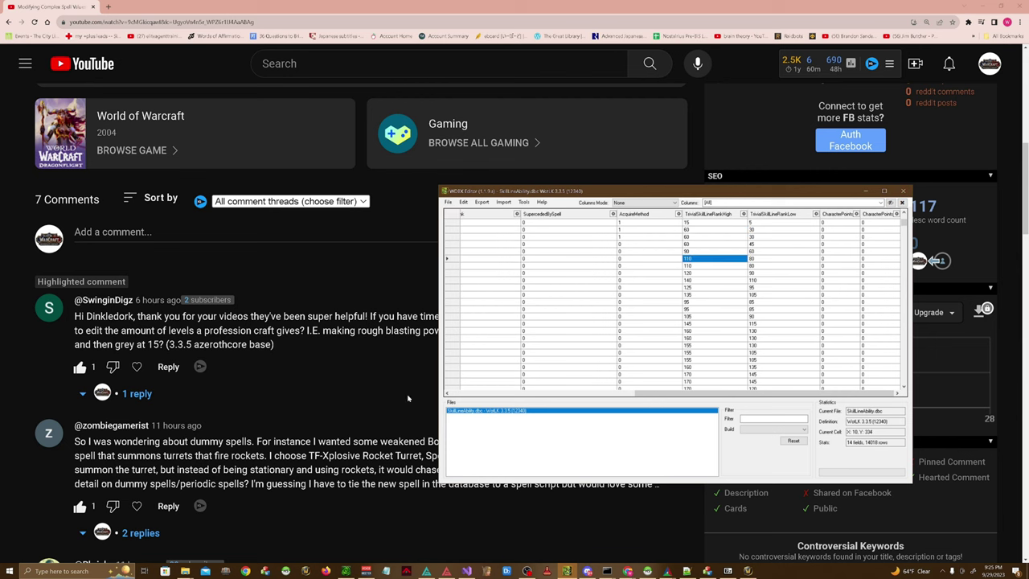
click(407, 398)
Step: Open the patch-9.mpq archive in Ladik's MPQ Editor at its DBFilesClient folder
click(446, 571)
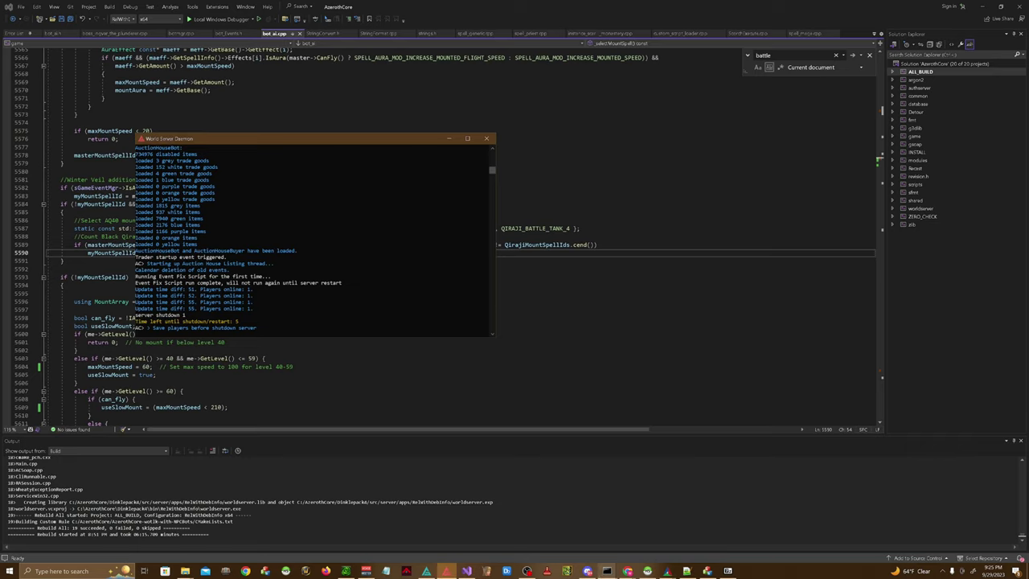
click(707, 571)
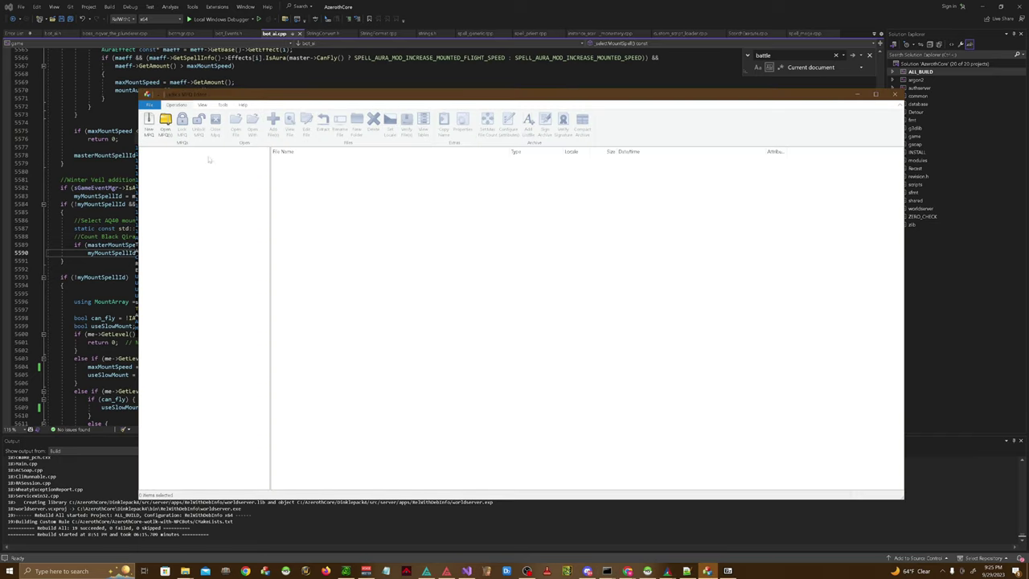
click(164, 120)
click(154, 302)
double_click(153, 301)
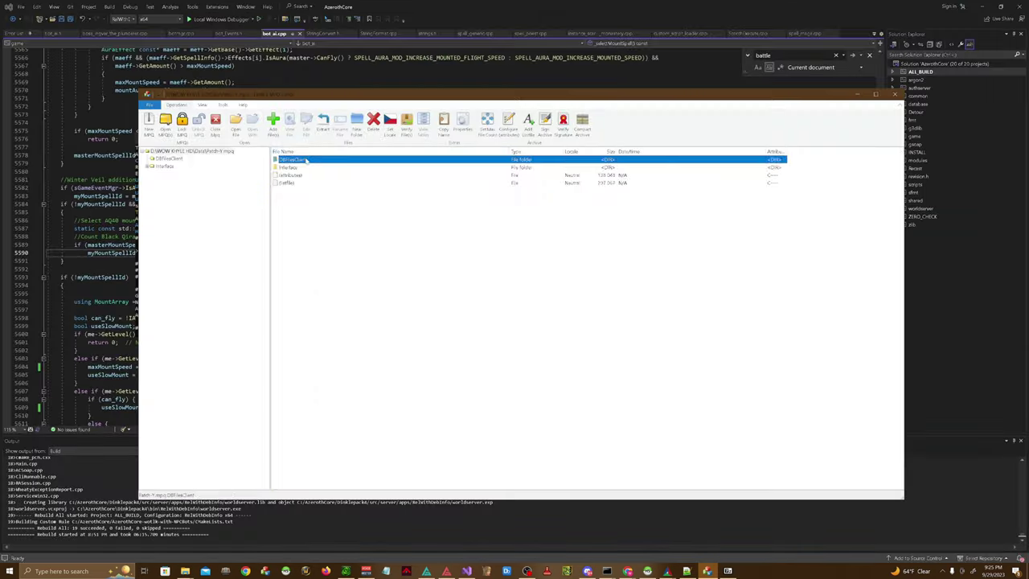
double_click(306, 160)
Step: Add the edited SkillLineAbility.dbc into the archive, replacing the existing copy
click(185, 571)
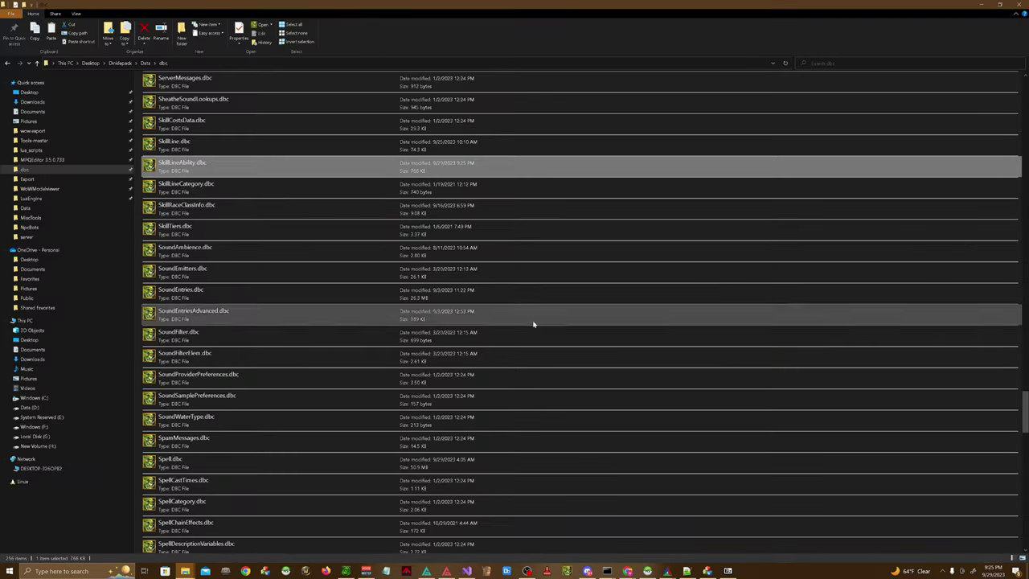
click(707, 570)
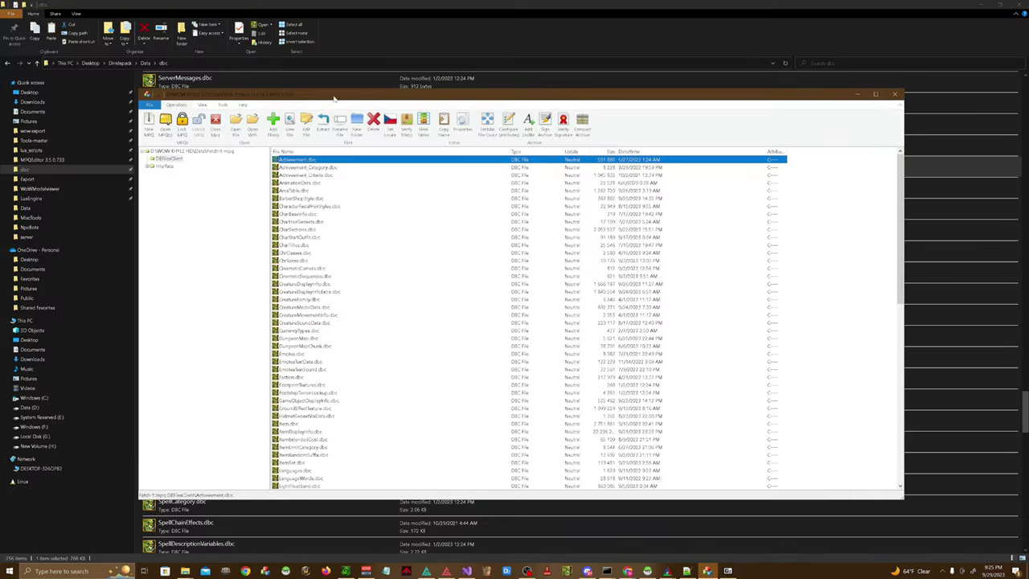
drag(333, 98, 569, 104)
drag(181, 163, 612, 249)
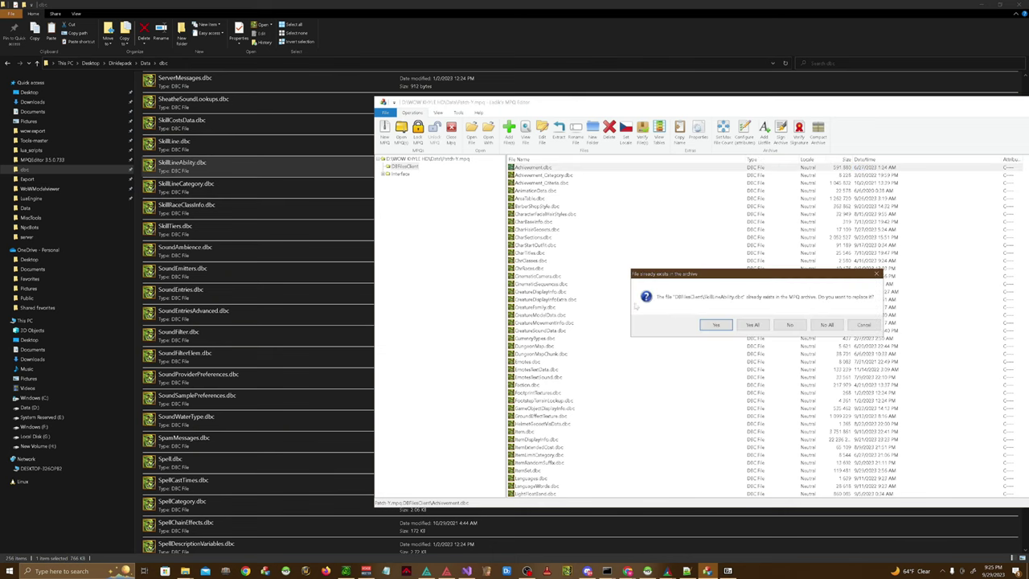
click(713, 324)
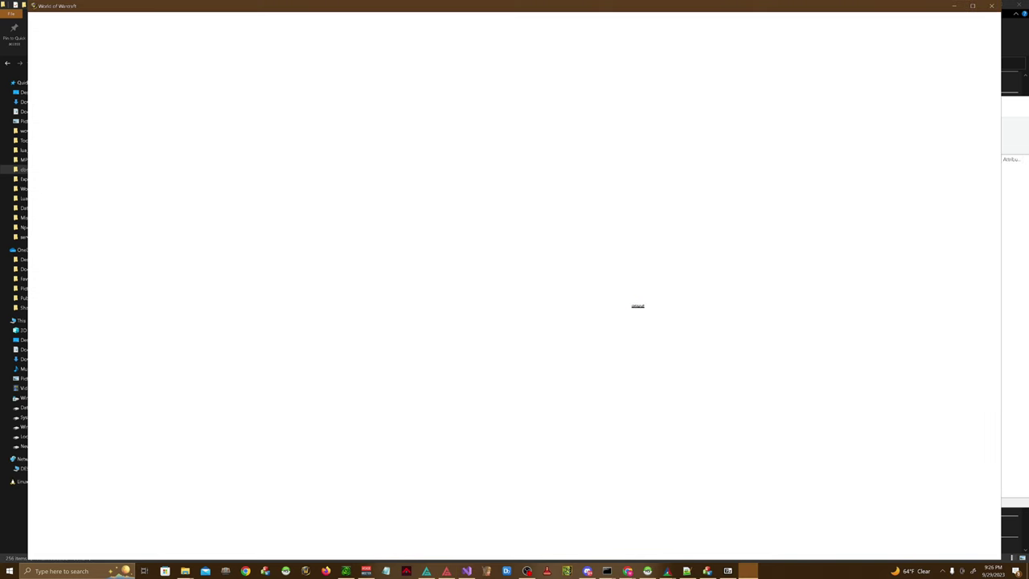
Step: Log in with the account credentials and open the spellbook's Engineering window
text(admin)
key(Tab)
text(admin)
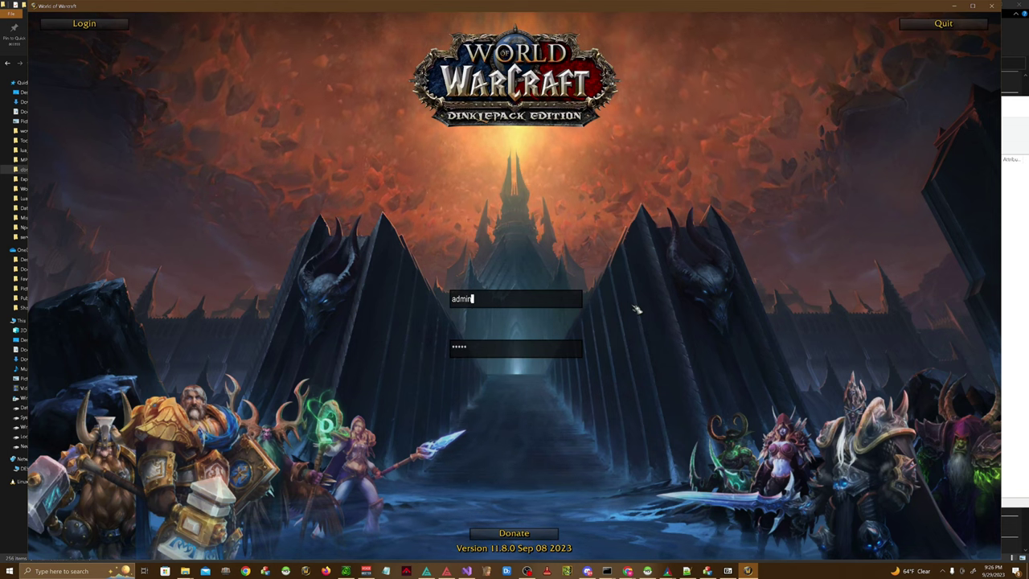
key(Return)
key(Return)
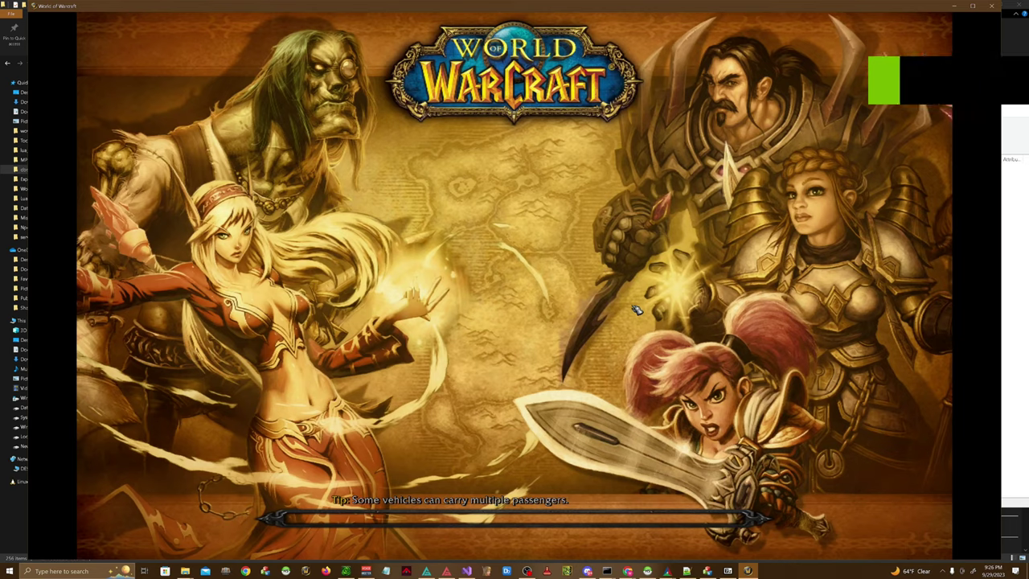
key(p)
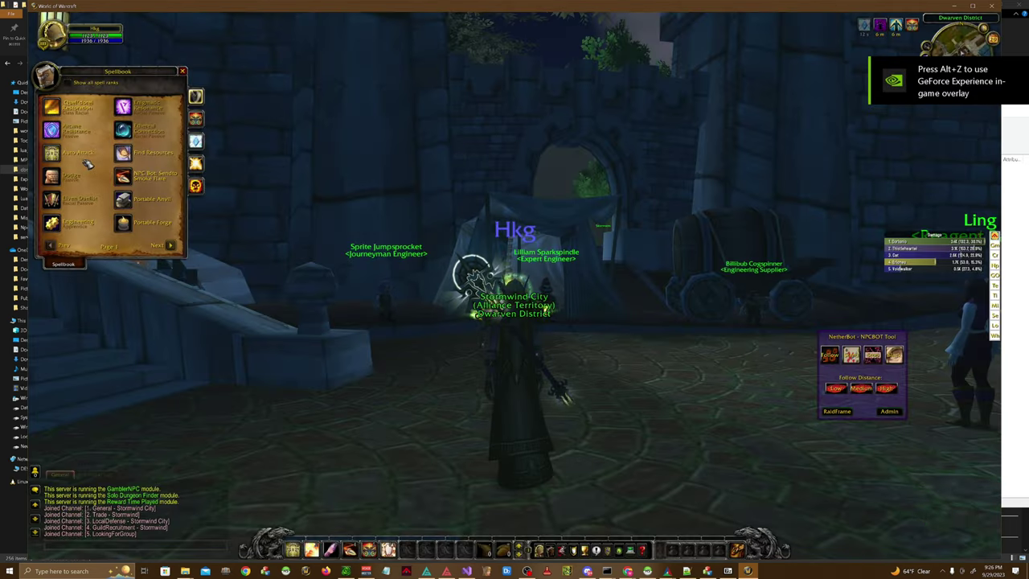
click(51, 222)
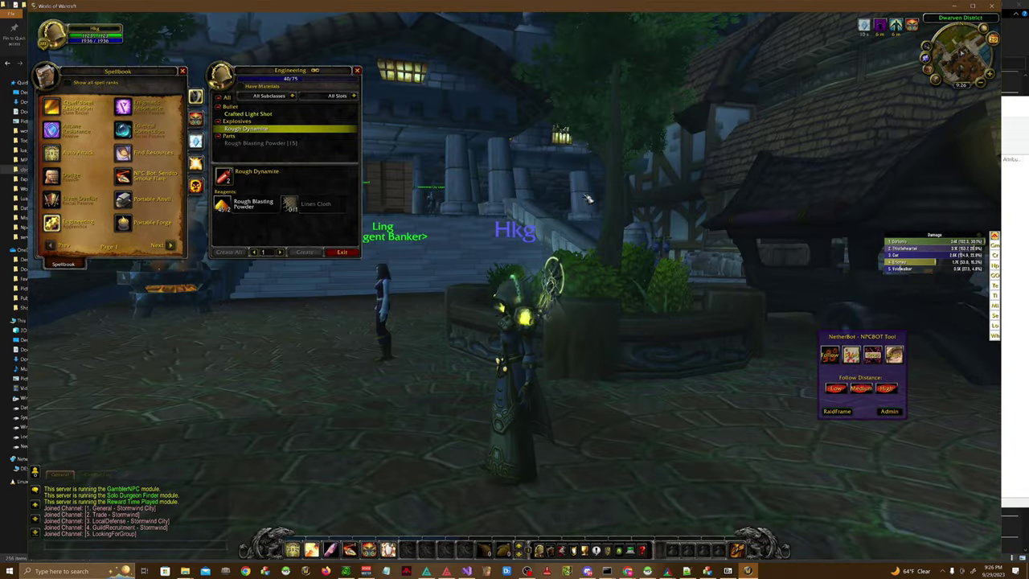
Step: Set Engineering to 5 via .setskill 202 5 and select the Rough Blasting Powder recipe
key(Return)
text(.setskill 202 1)
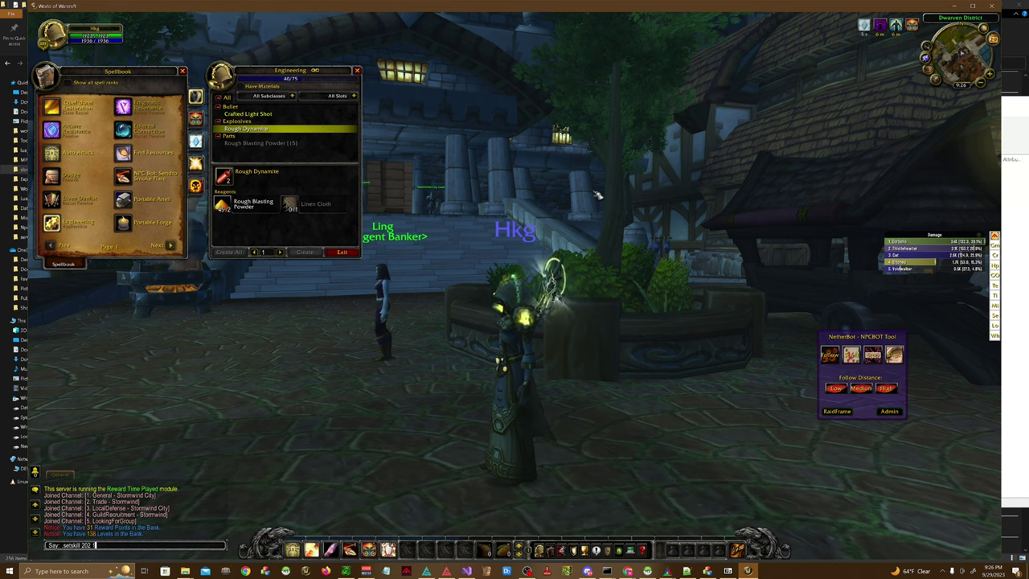
key(Return)
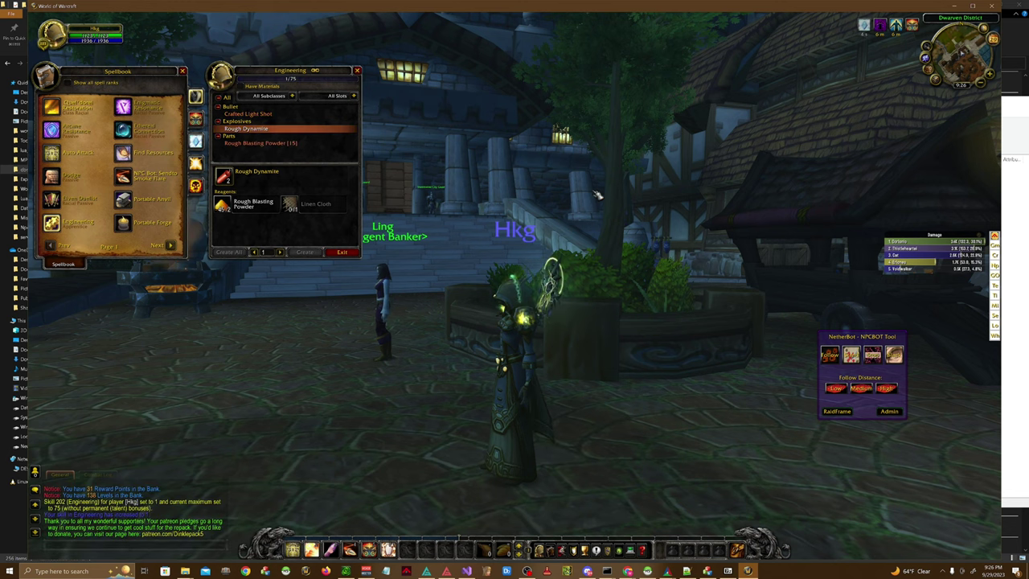
key(Return)
text(.s)
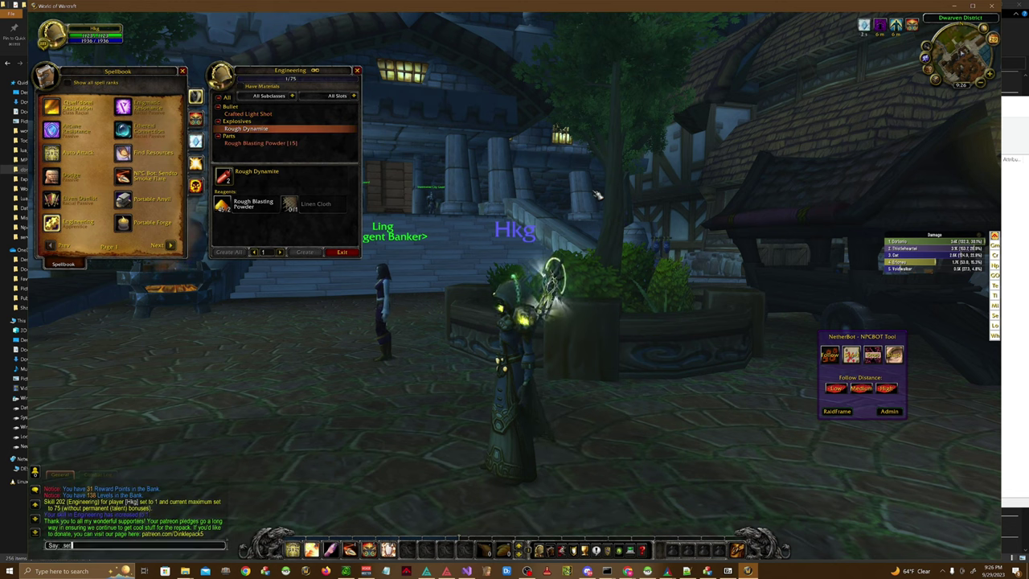
text(etskill 202 5)
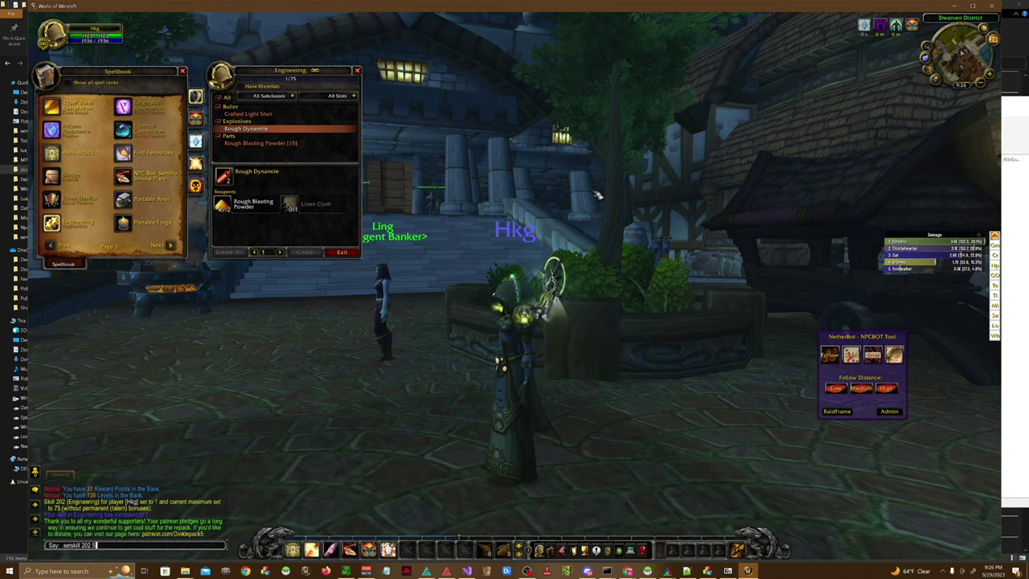
key(Return)
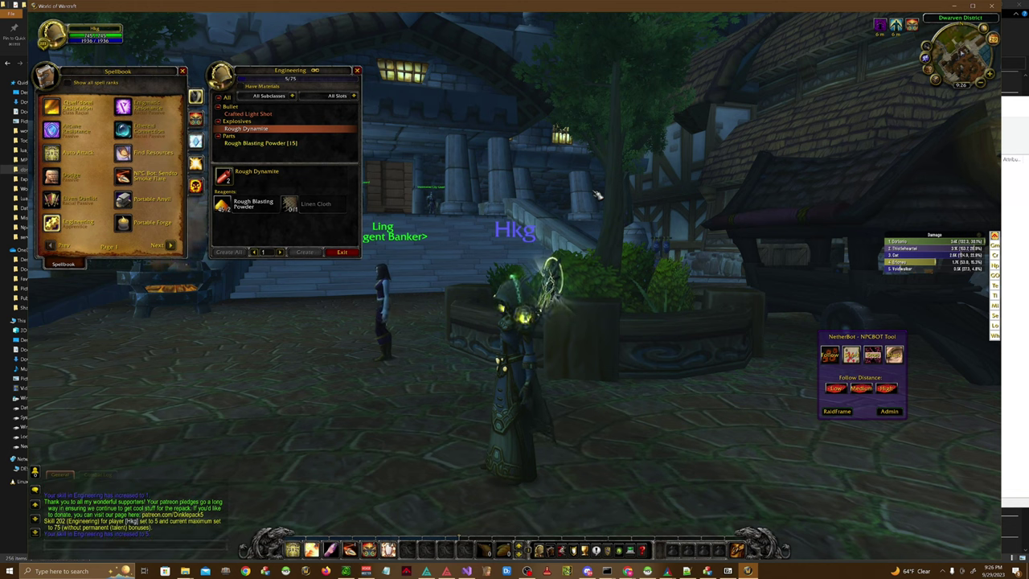
key(Return)
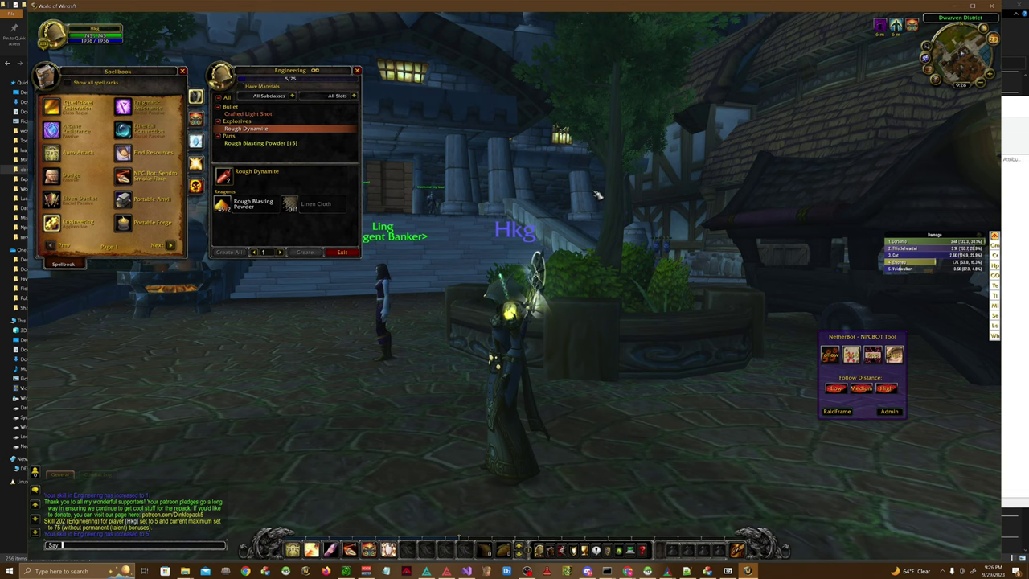
text(.setskill)
key(BackSpace)
key(BackSpace)
key(BackSpace)
key(BackSpace)
key(BackSpace)
key(BackSpace)
key(BackSpace)
key(BackSpace)
key(BackSpace)
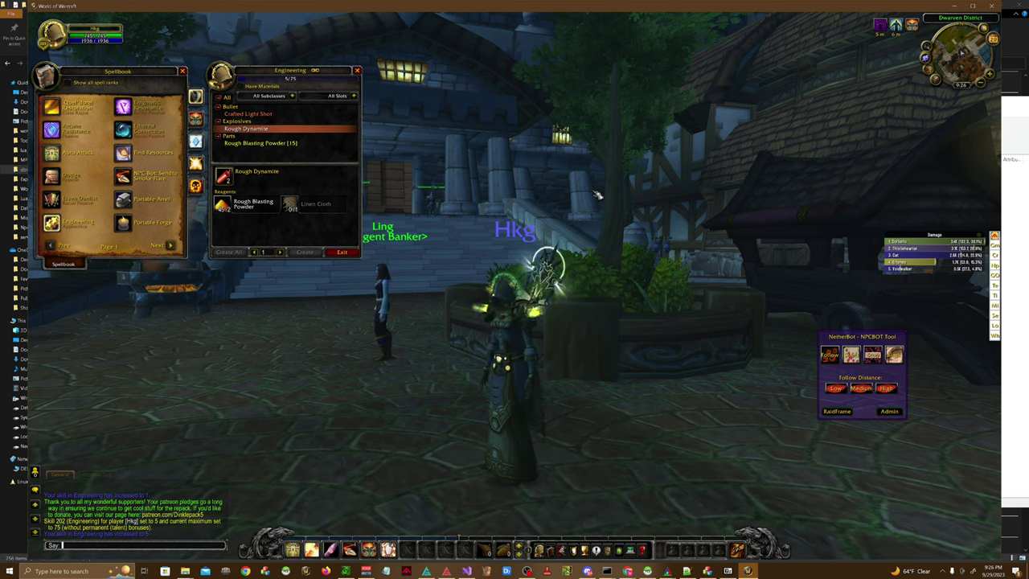
click(311, 143)
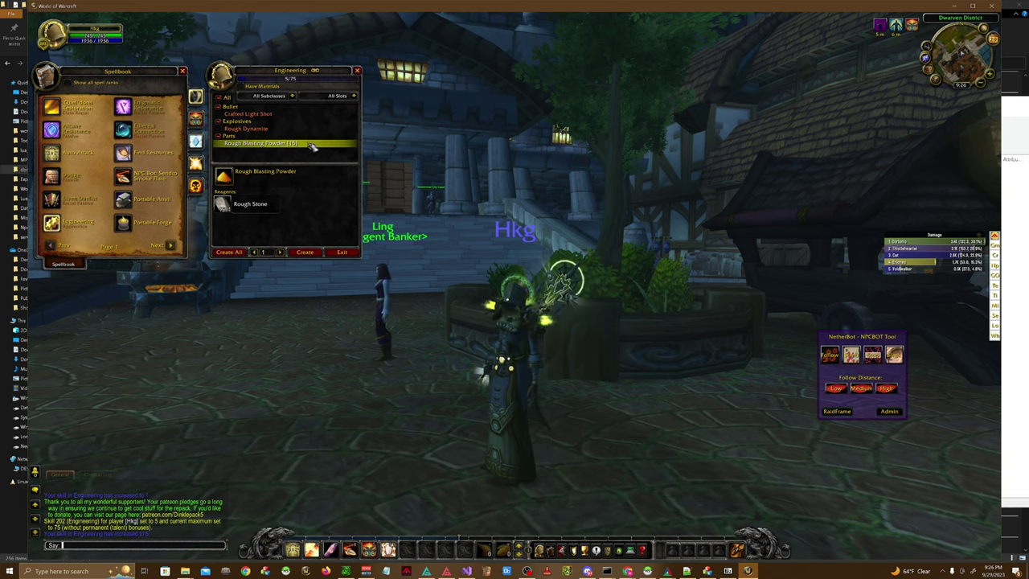
Step: Craft all possible Rough Blasting Powder, watching the recipe colour change
click(228, 252)
key(d)
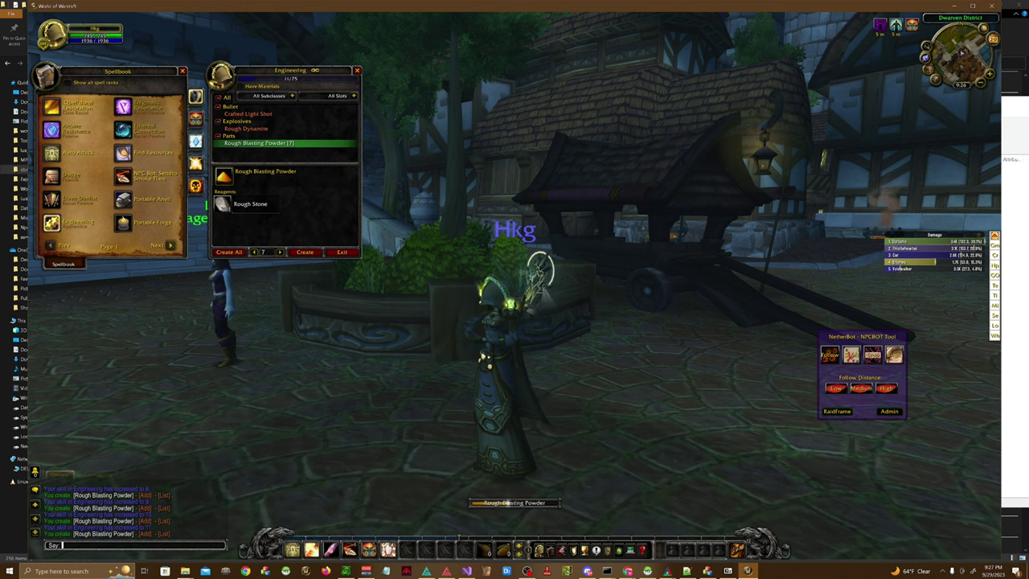
drag(498, 167, 500, 167)
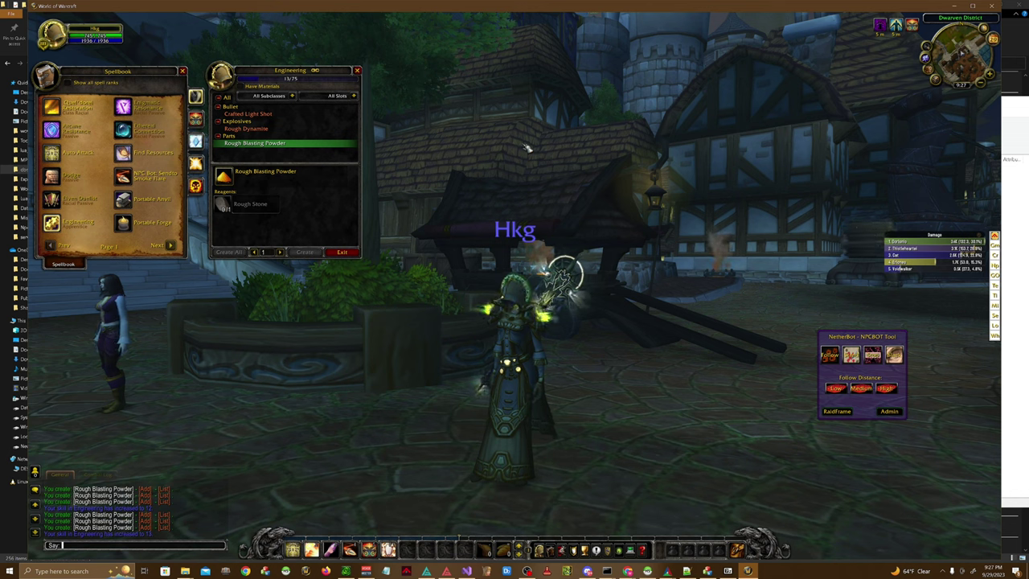
Step: Set Engineering skill to 15 with a .setskill 202 15 command
text(skill)
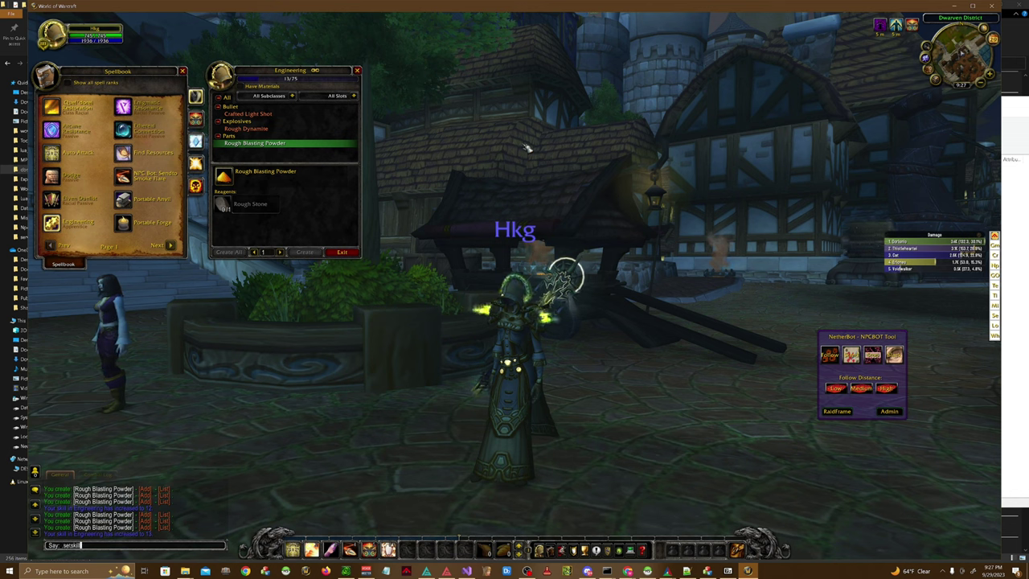
text( 202)
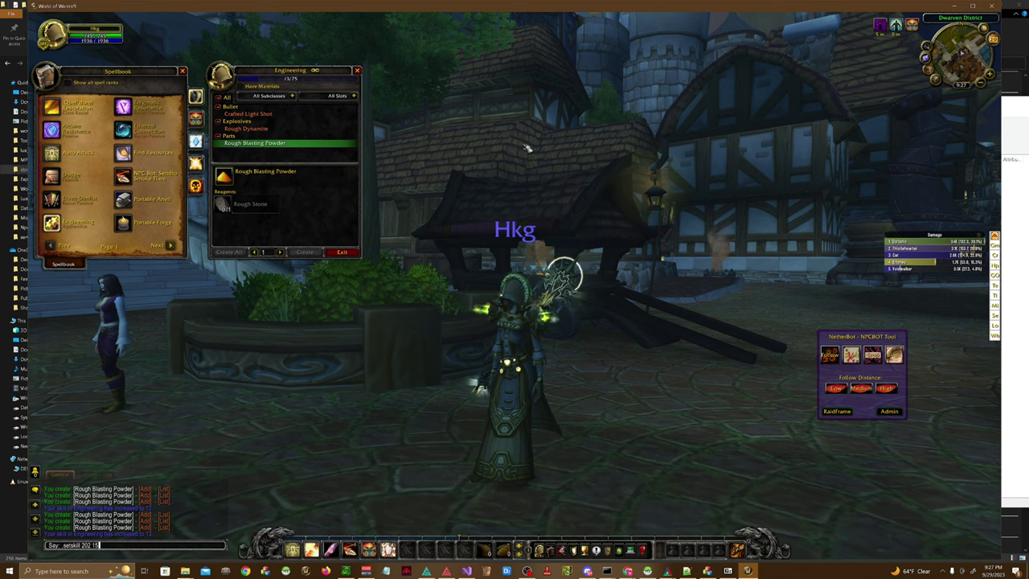
text( 15)
key(Return)
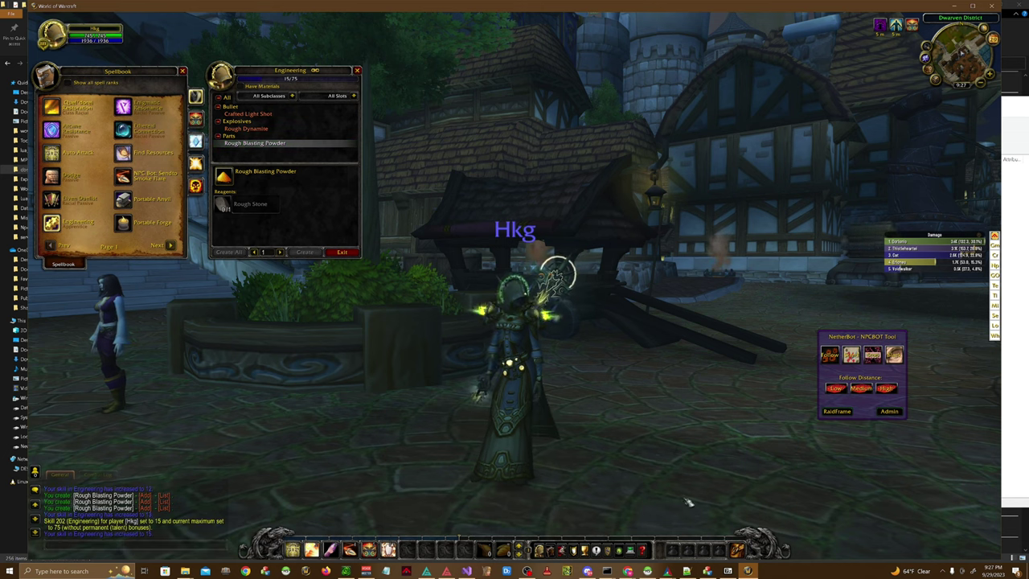
mouse_move(628, 571)
click(583, 532)
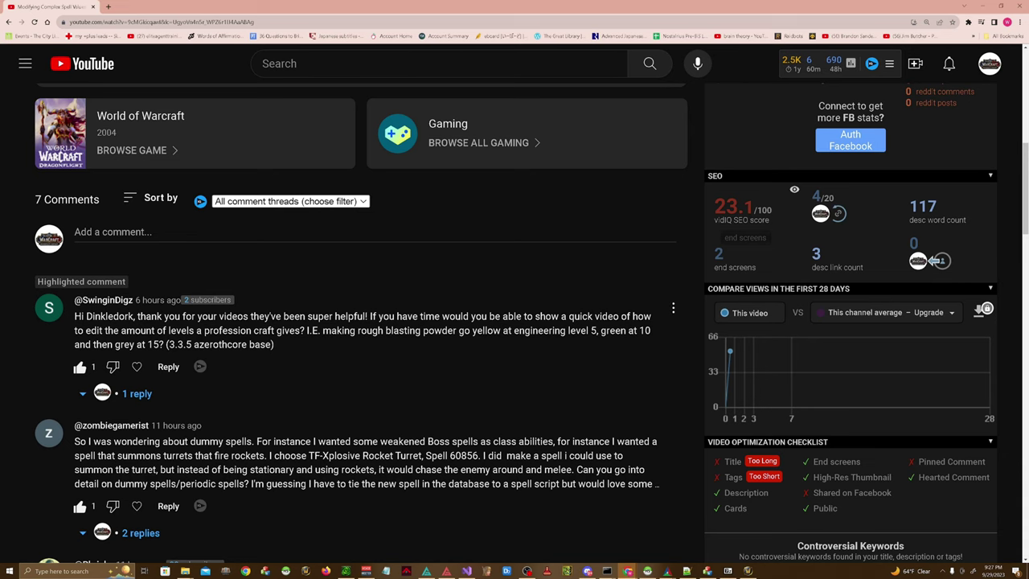
double_click(645, 331)
double_click(152, 344)
click(401, 346)
click(748, 571)
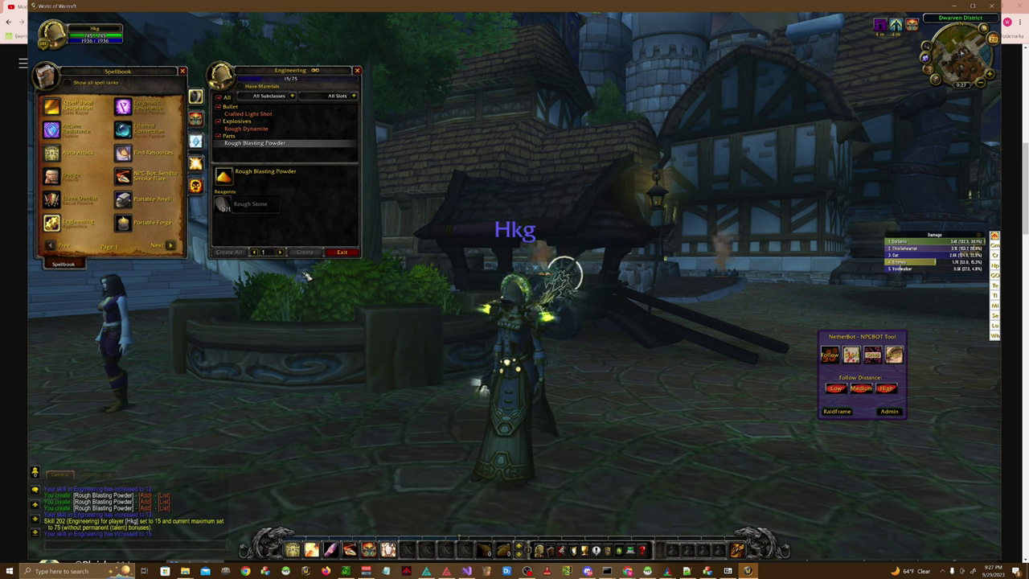
Step: Look up the item Noth's Special Brew and move its recipe tooltip to the screen top
key(Return)
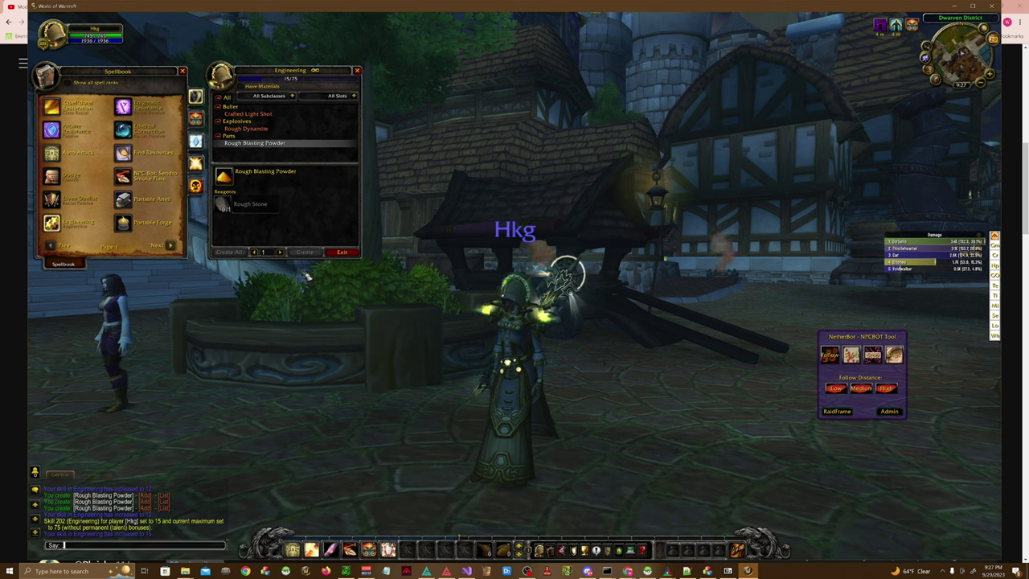
text(.lookup item m)
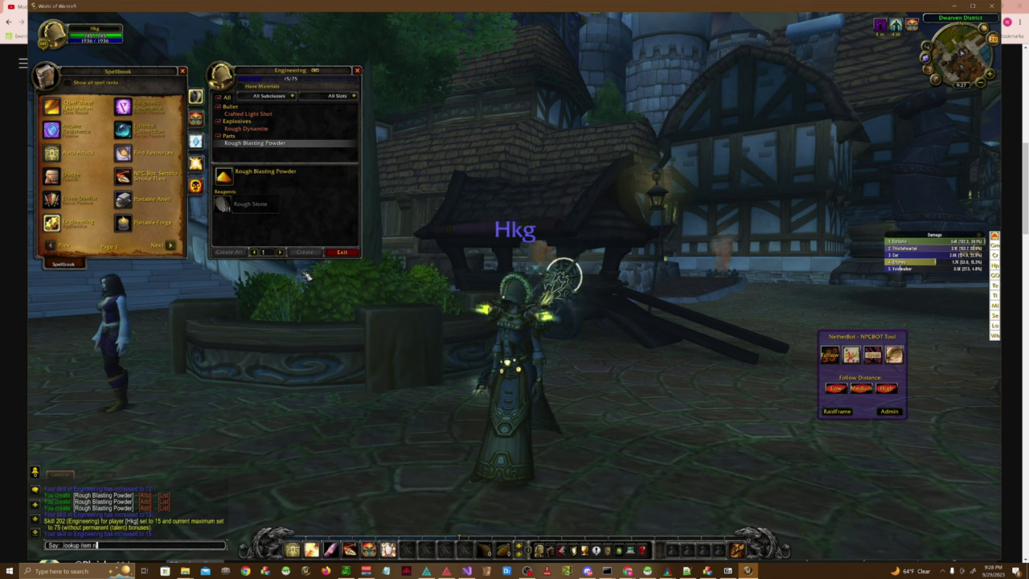
text(oth's se)
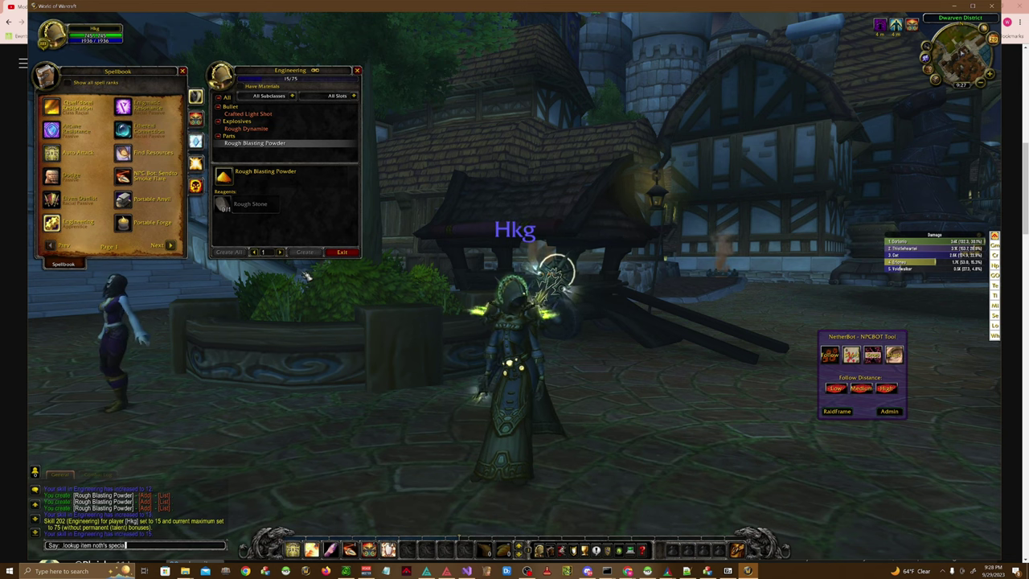
text(cial)
key(Return)
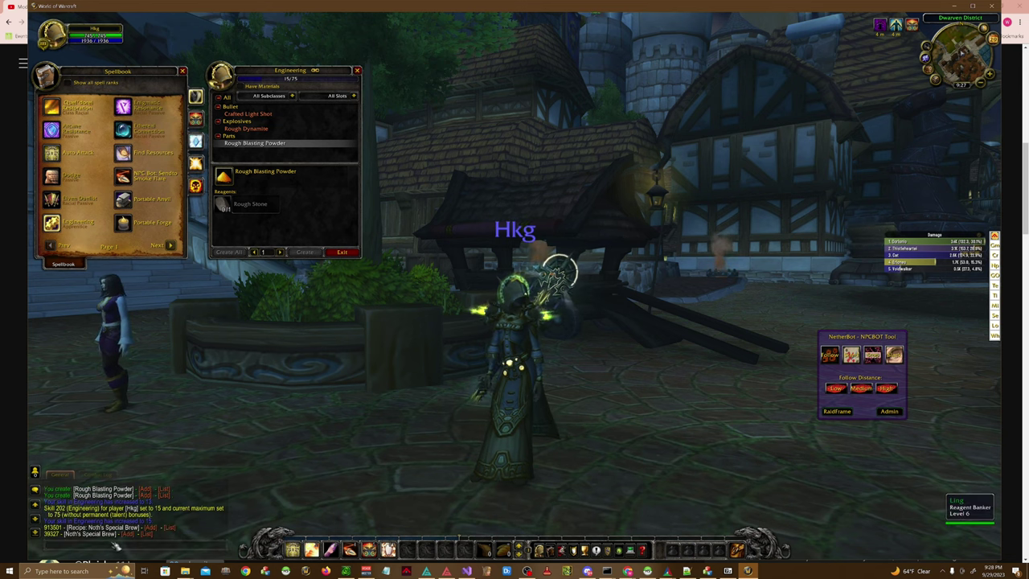
click(92, 528)
drag(460, 420, 545, 137)
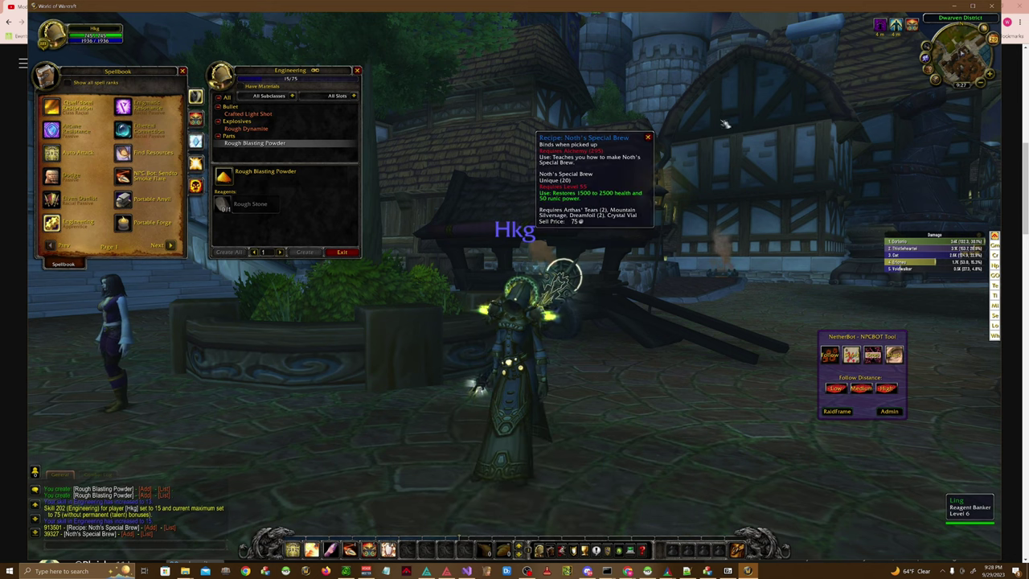